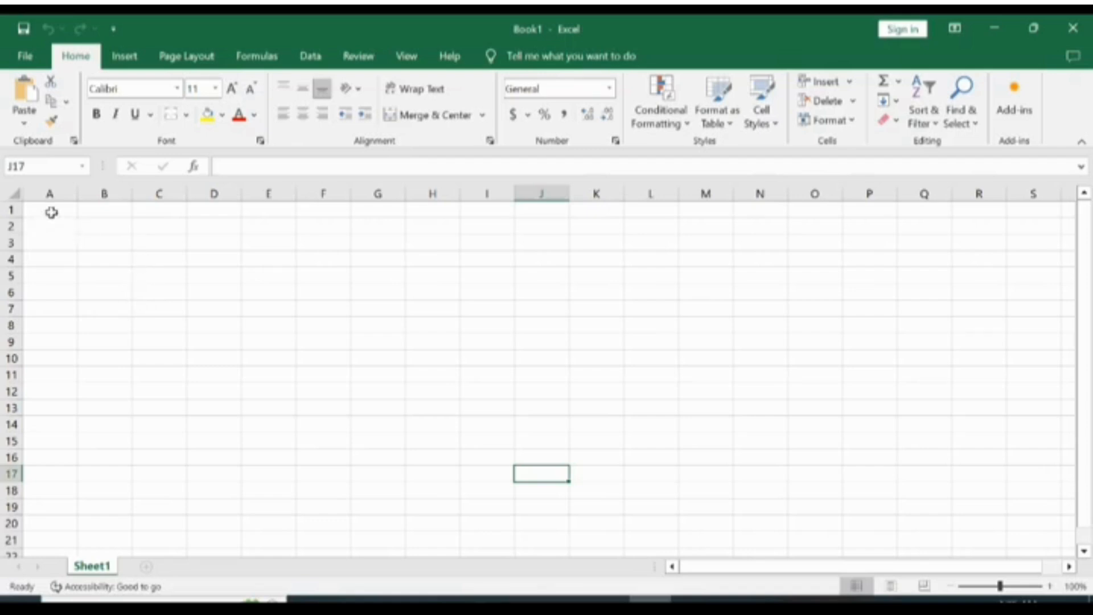
- Start a data import from the web at cell A1, letting the start page's scripts continue running
{"action": "left_click", "coordinate": [51, 212]}
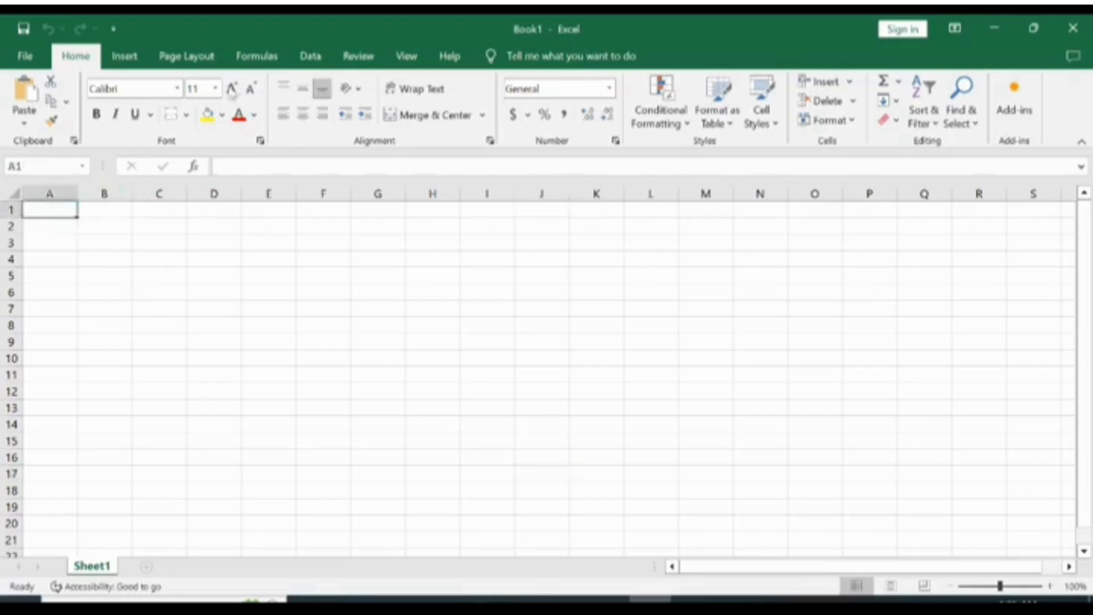
{"action": "left_click", "coordinate": [302, 57]}
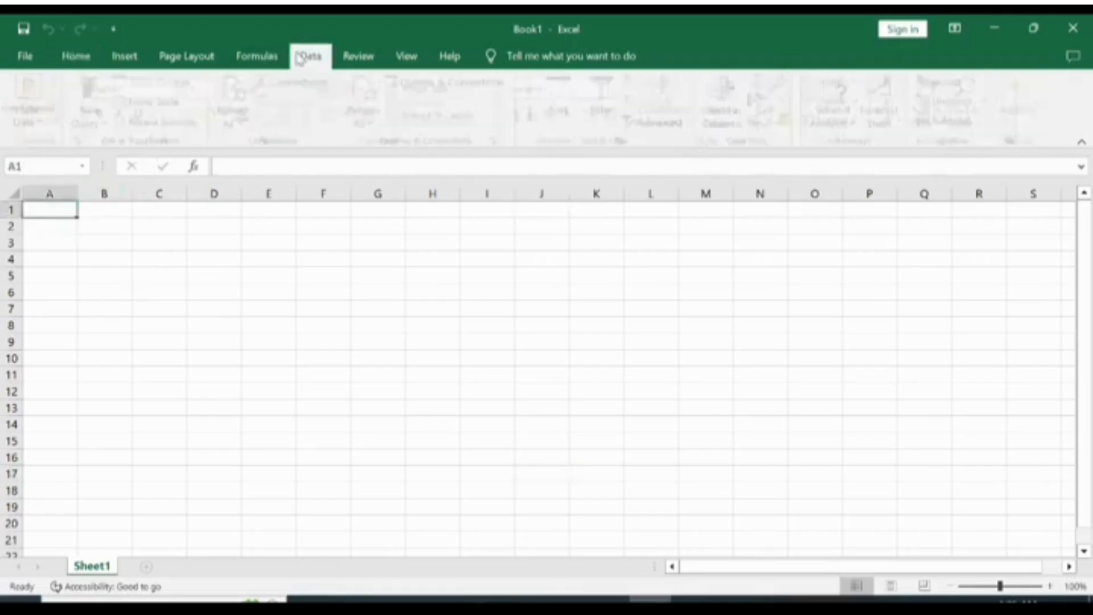
{"action": "left_click", "coordinate": [56, 131]}
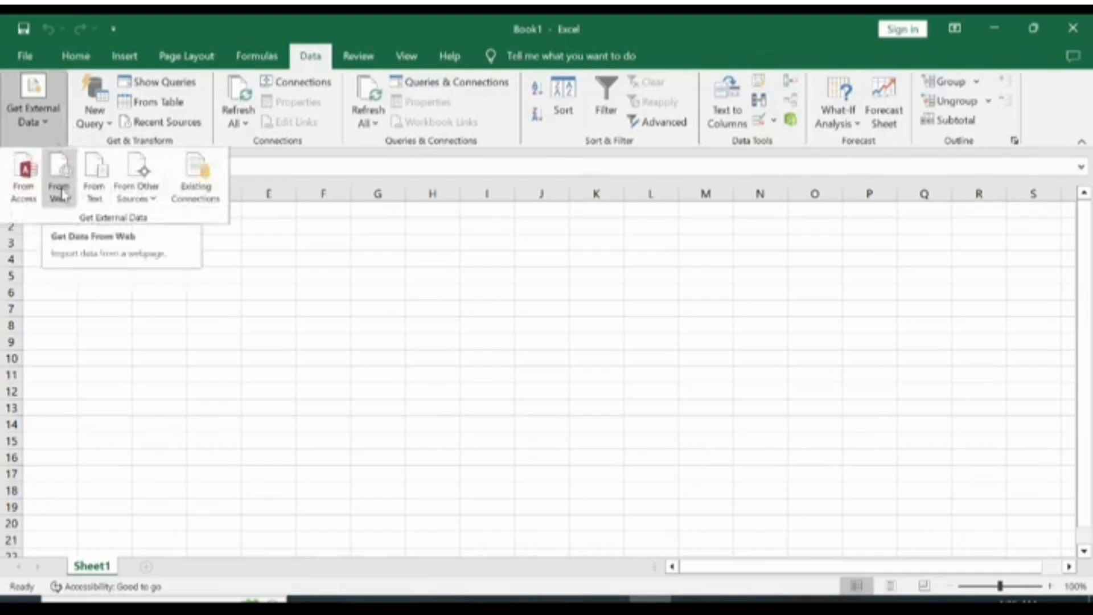
{"action": "left_click", "coordinate": [62, 193]}
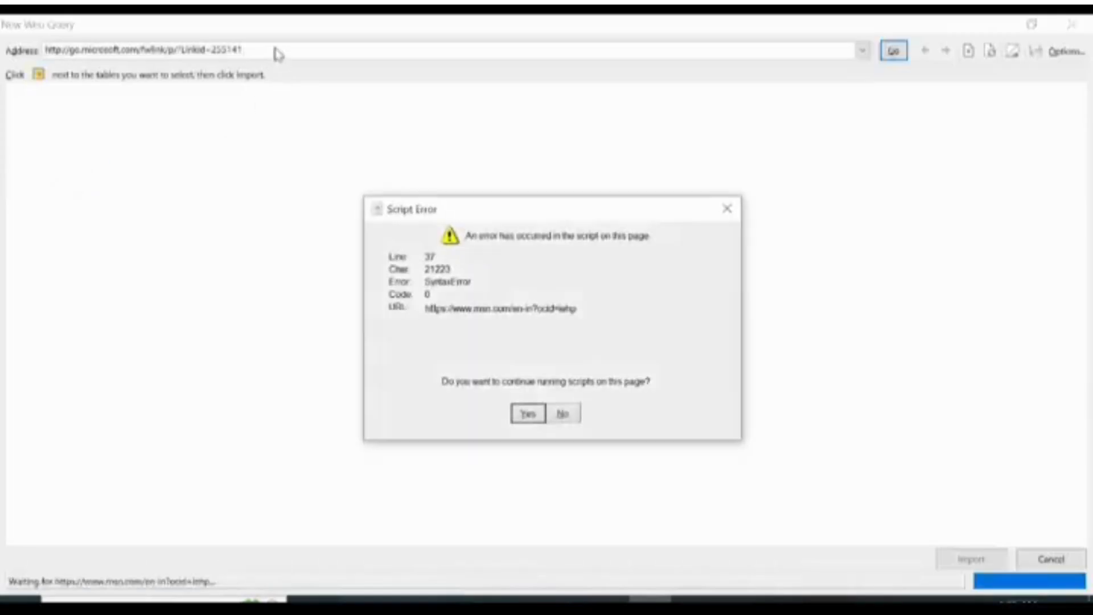
{"action": "key", "text": "Return"}
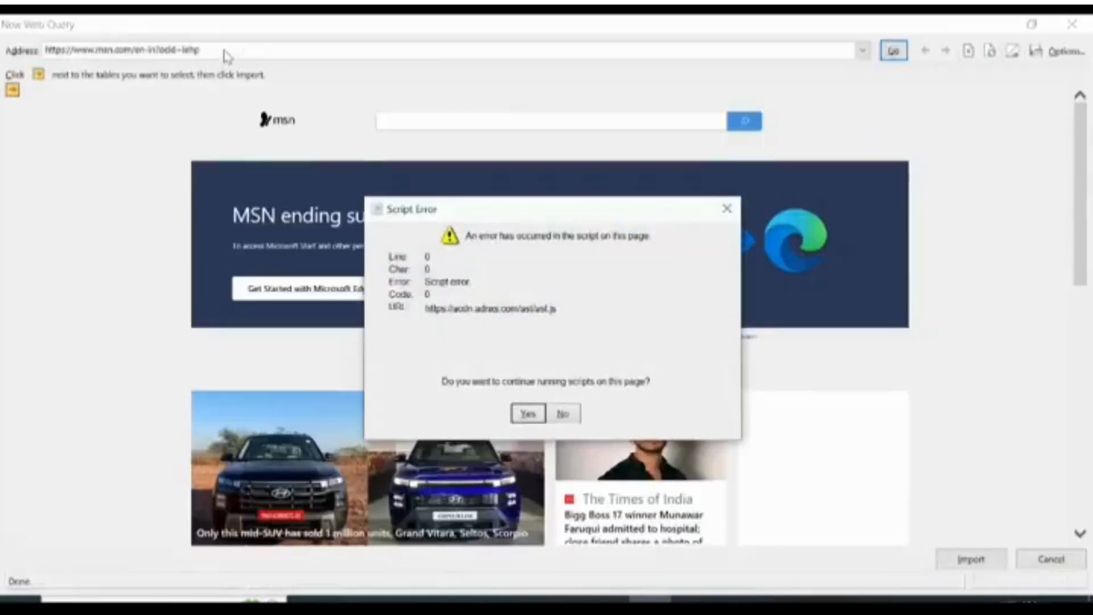
{"action": "key", "text": "Return"}
{"action": "left_click_drag", "start_coordinate": [223, 49], "coordinate": [3, 50]}
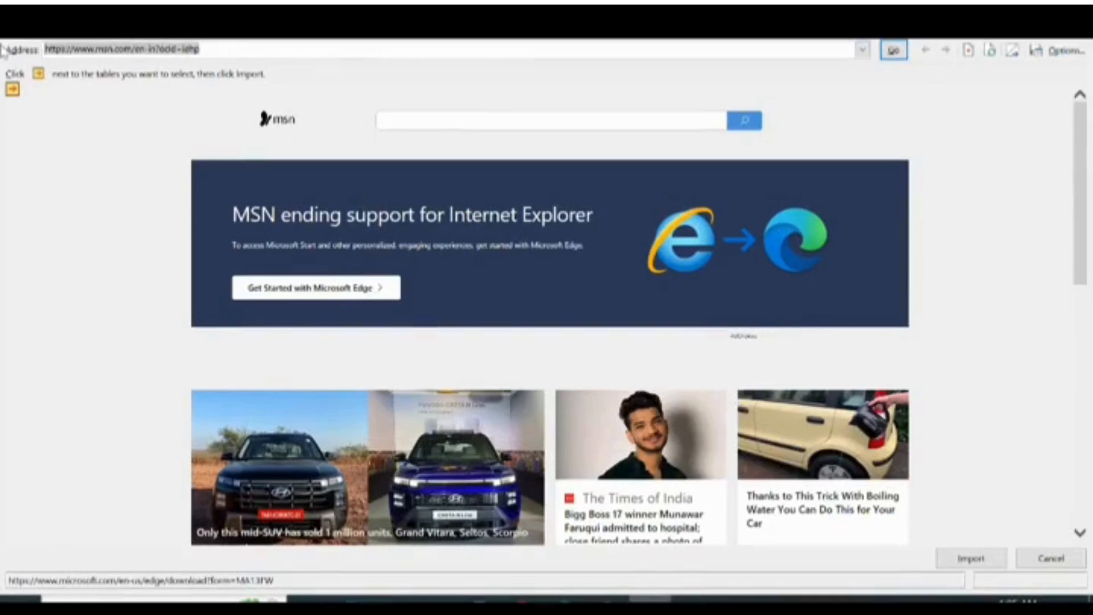
{"action": "type", "text": "www."}
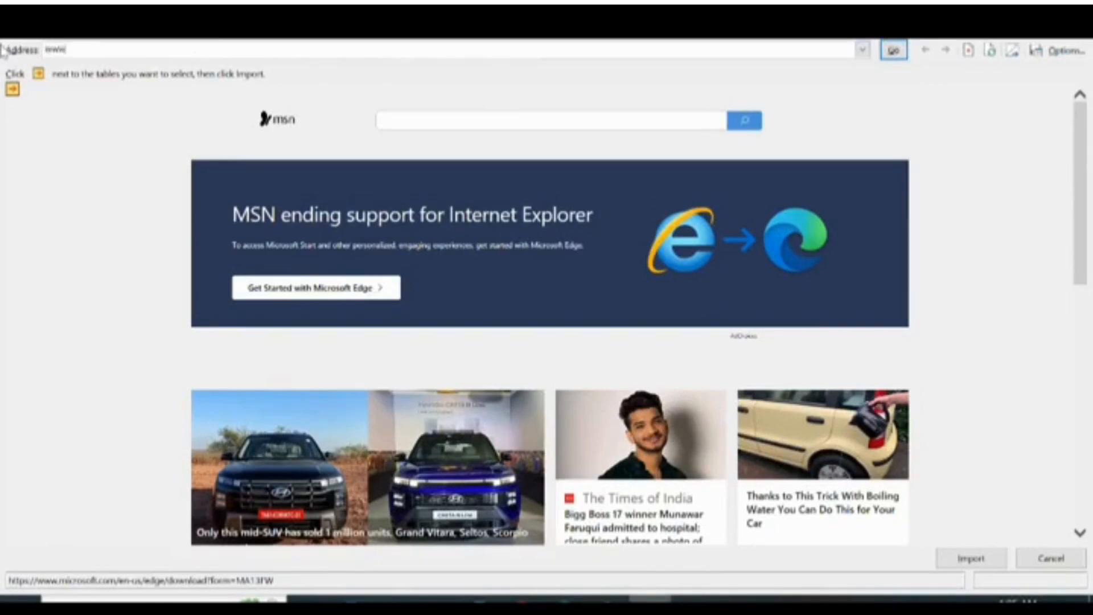
{"action": "type", "text": "google.com"}
{"action": "key", "text": "Return"}
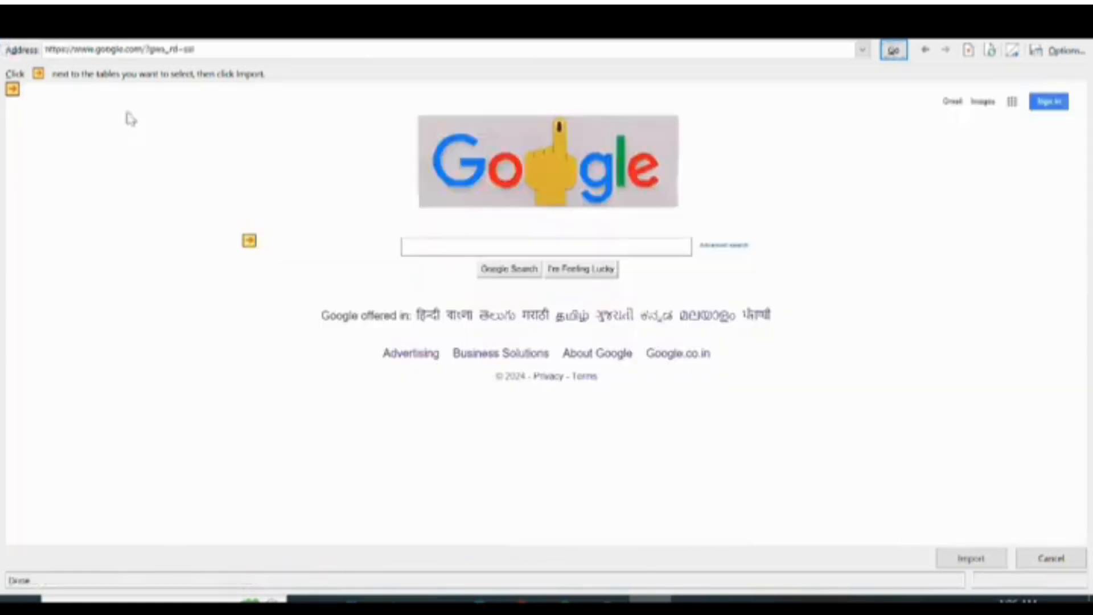
- Search Google for "holidays 2024" using the matching suggestion
{"action": "left_click", "coordinate": [414, 241]}
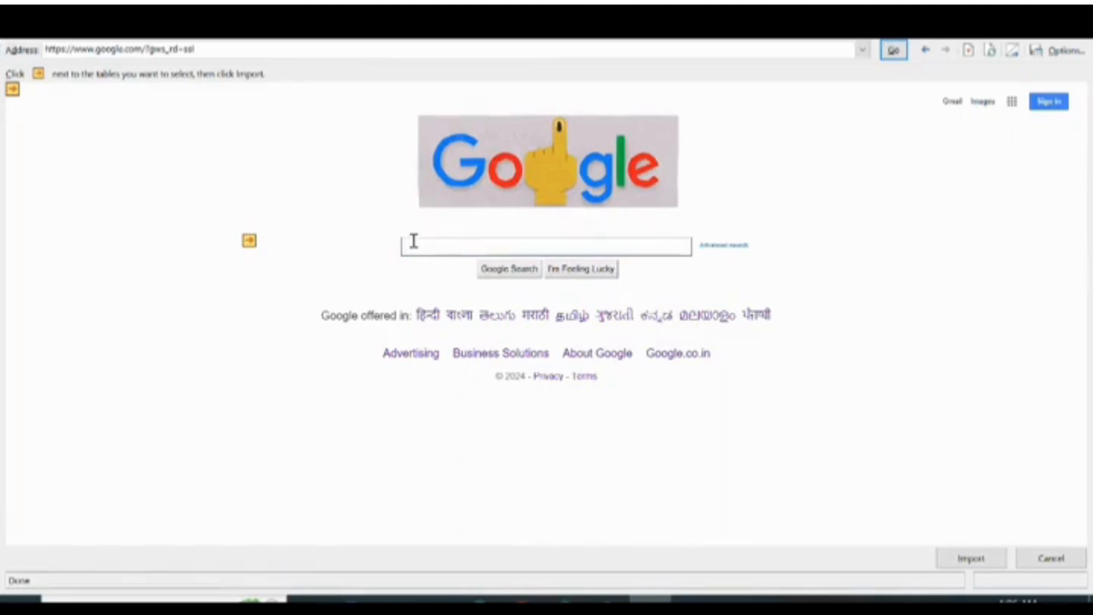
{"action": "type", "text": "holiday"}
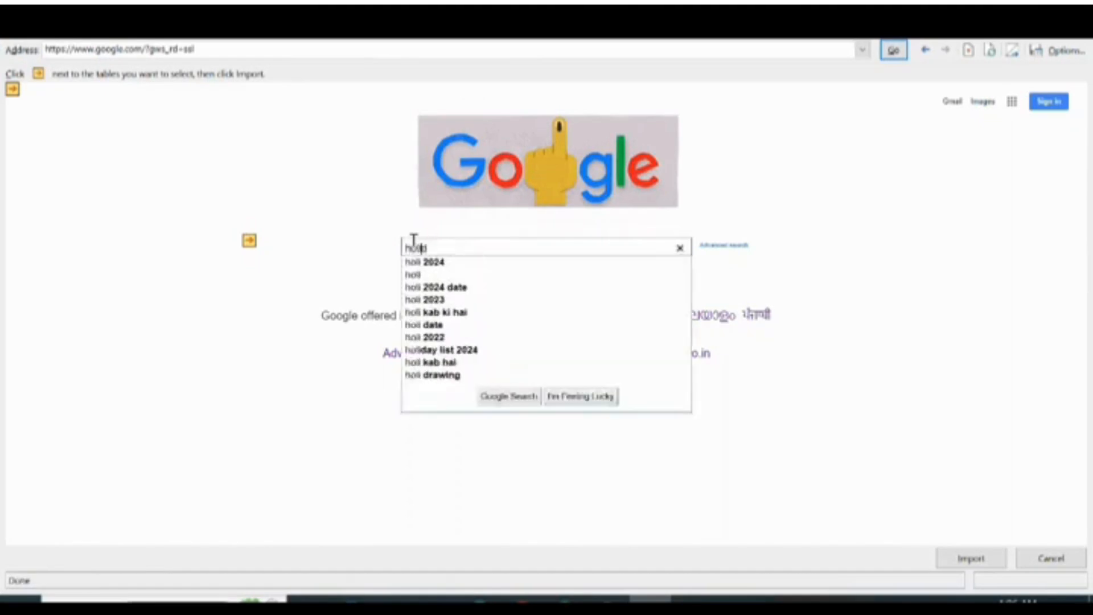
{"action": "type", "text": "s"}
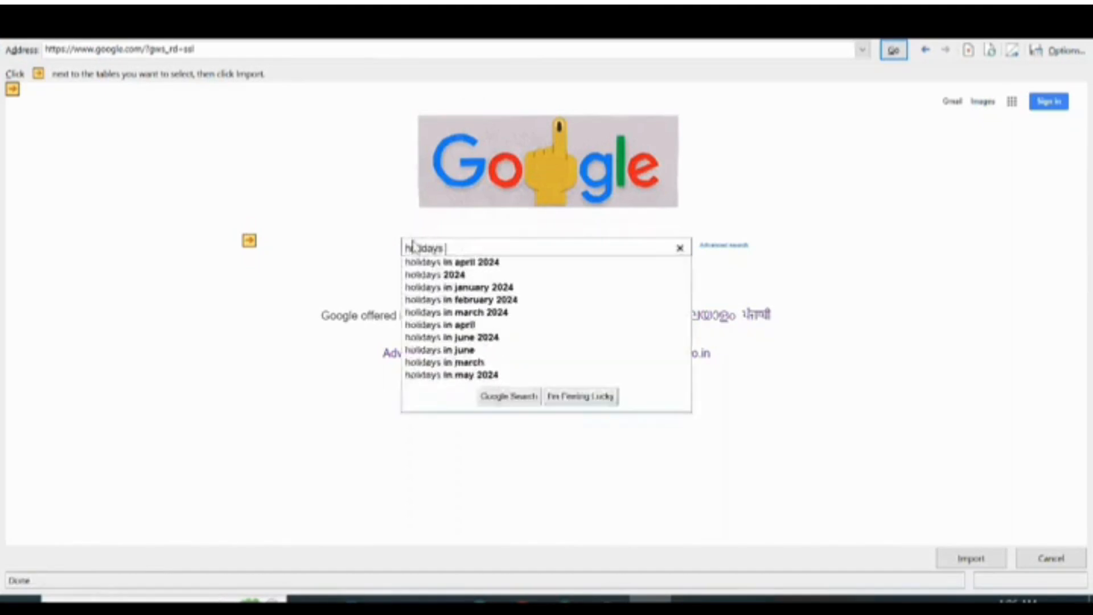
{"action": "key", "text": "Down"}
{"action": "key", "text": "Down"}
{"action": "key", "text": "Return"}
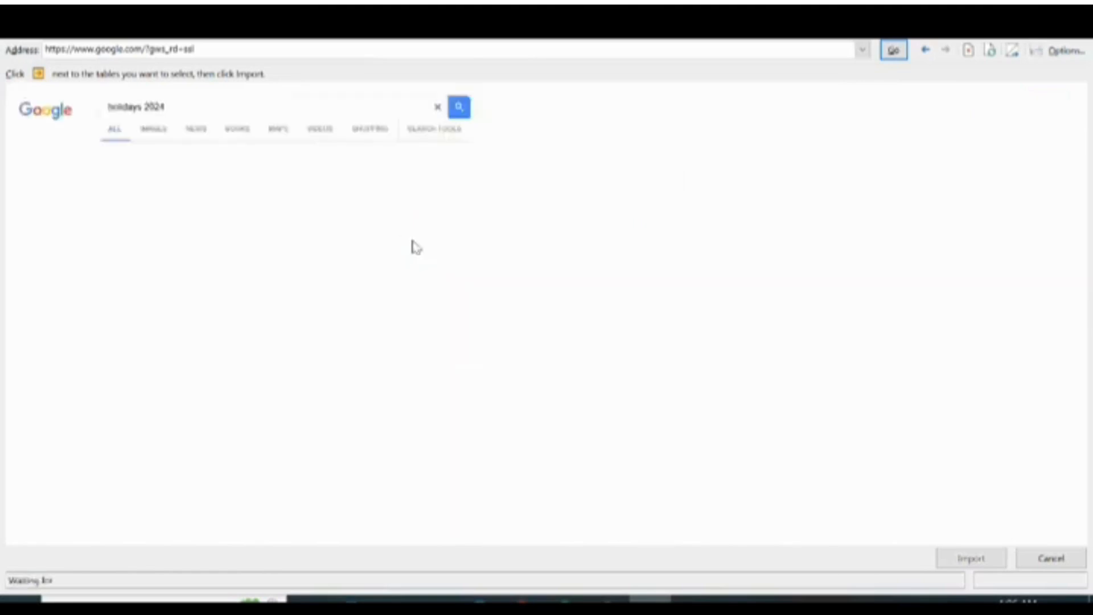
- Open the Time and Date search result "Holidays and Observances in India in 2024"
{"action": "scroll", "coordinate": [312, 395], "scroll_direction": "down", "scroll_amount": 20}
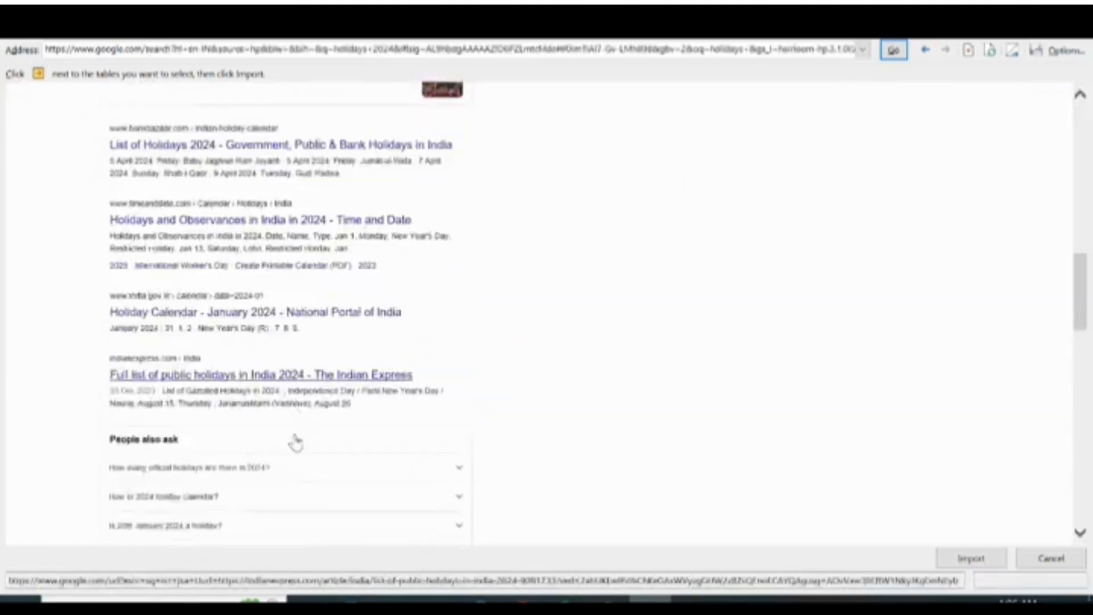
{"action": "scroll", "coordinate": [295, 442], "scroll_direction": "up", "scroll_amount": 3}
{"action": "scroll", "coordinate": [258, 337], "scroll_direction": "up", "scroll_amount": 4}
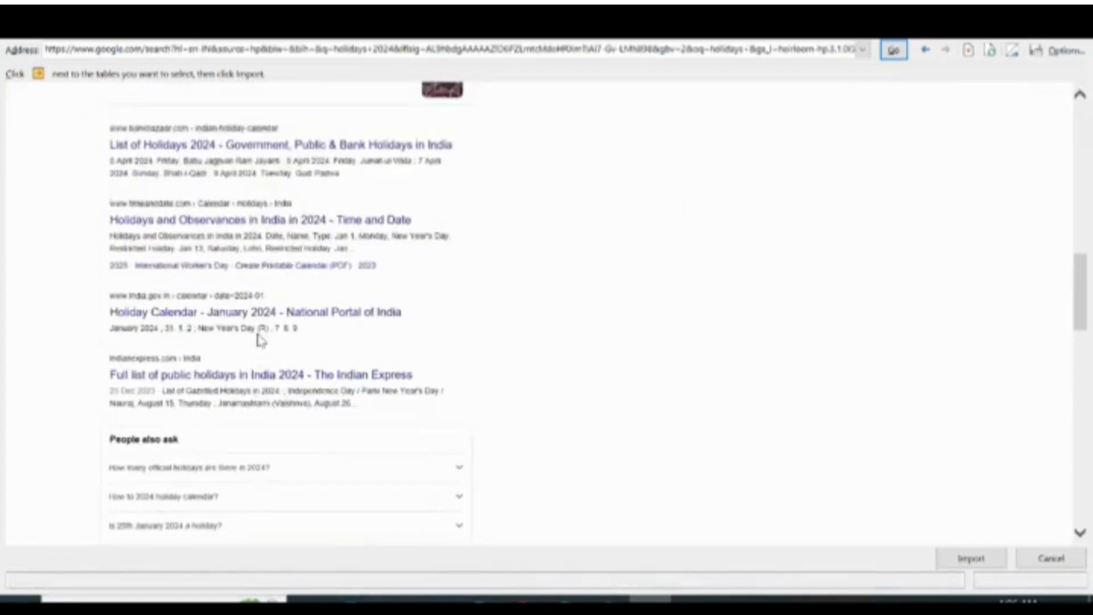
{"action": "left_click", "coordinate": [232, 222]}
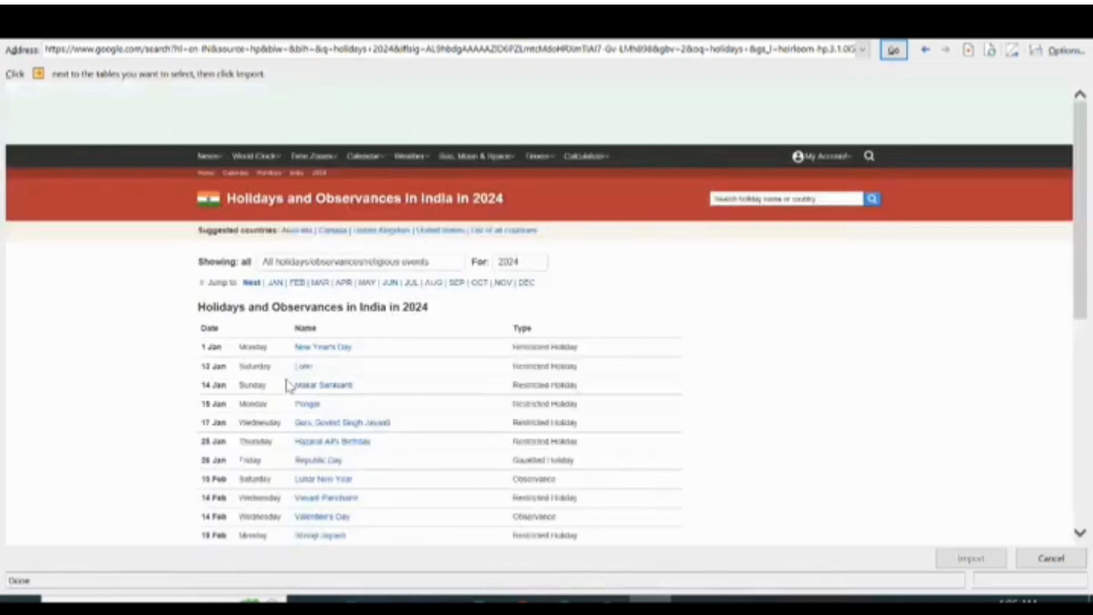
{"action": "left_click", "coordinate": [527, 412]}
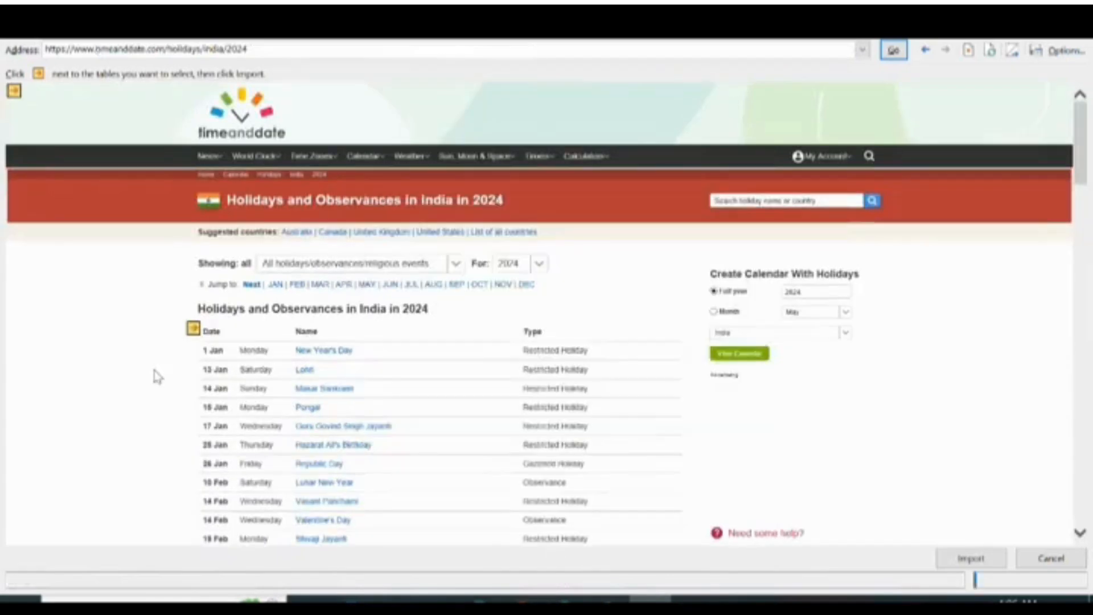
- Look through the whole 2024 India holidays table on the page, from January to December
{"action": "scroll", "coordinate": [246, 376], "scroll_direction": "down", "scroll_amount": 1}
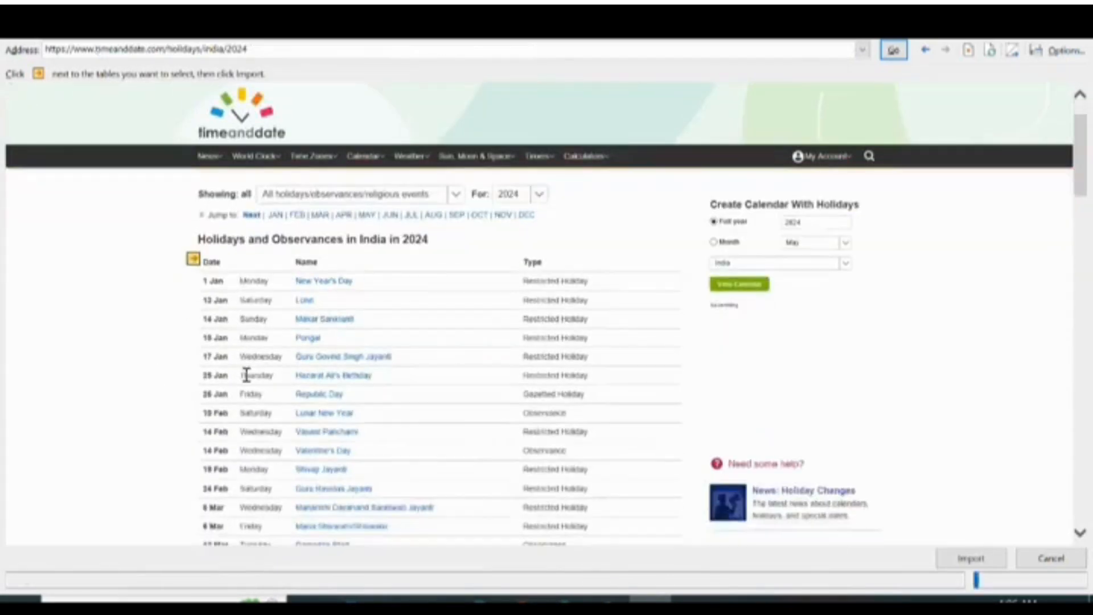
{"action": "scroll", "coordinate": [246, 374], "scroll_direction": "down", "scroll_amount": 1}
{"action": "scroll", "coordinate": [246, 375], "scroll_direction": "up", "scroll_amount": 2}
{"action": "scroll", "coordinate": [246, 375], "scroll_direction": "down", "scroll_amount": 2}
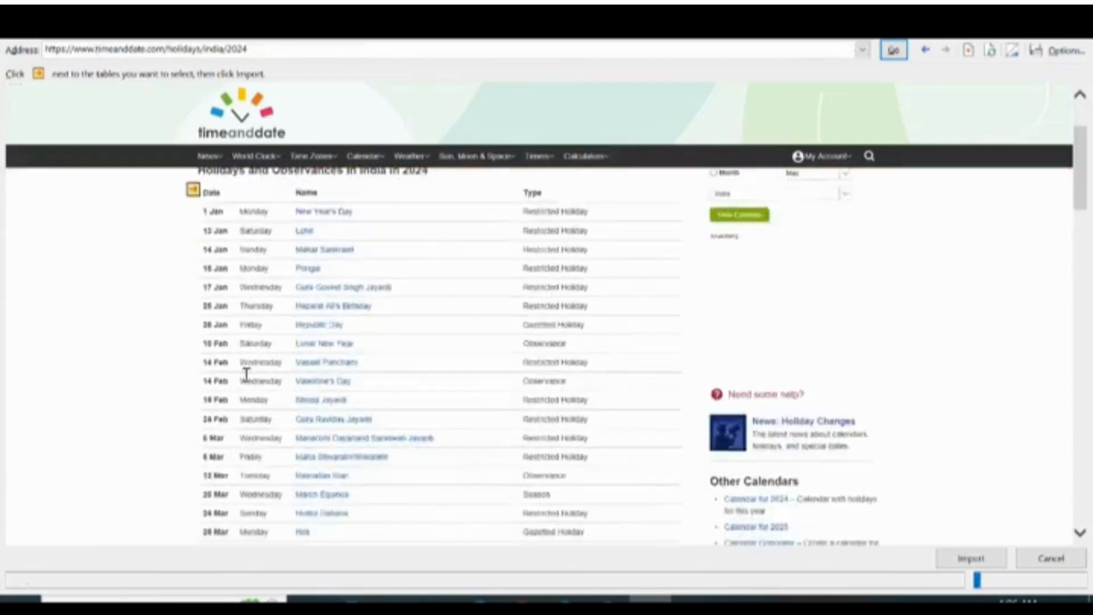
{"action": "scroll", "coordinate": [246, 375], "scroll_direction": "up", "scroll_amount": 2}
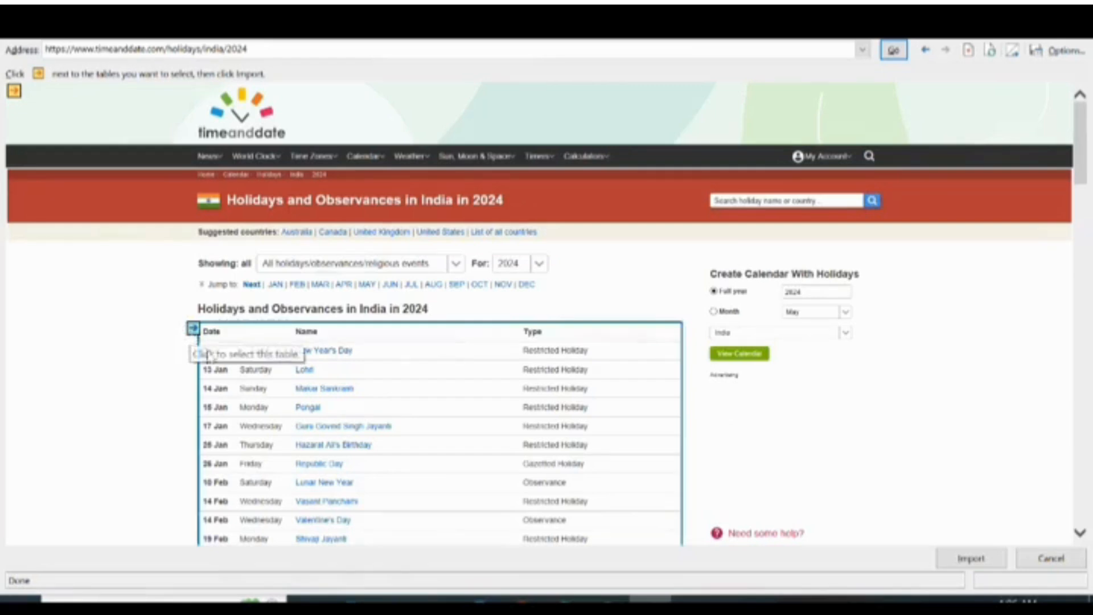
{"action": "scroll", "coordinate": [280, 387], "scroll_direction": "down", "scroll_amount": 8}
{"action": "scroll", "coordinate": [281, 389], "scroll_direction": "down", "scroll_amount": 15}
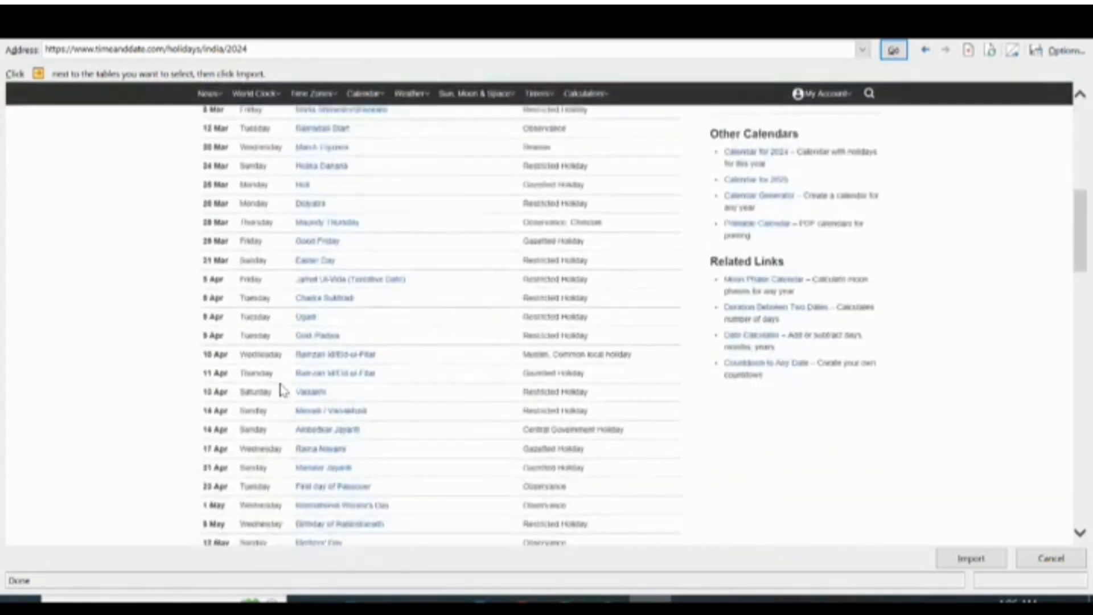
{"action": "scroll", "coordinate": [276, 385], "scroll_direction": "down", "scroll_amount": 4}
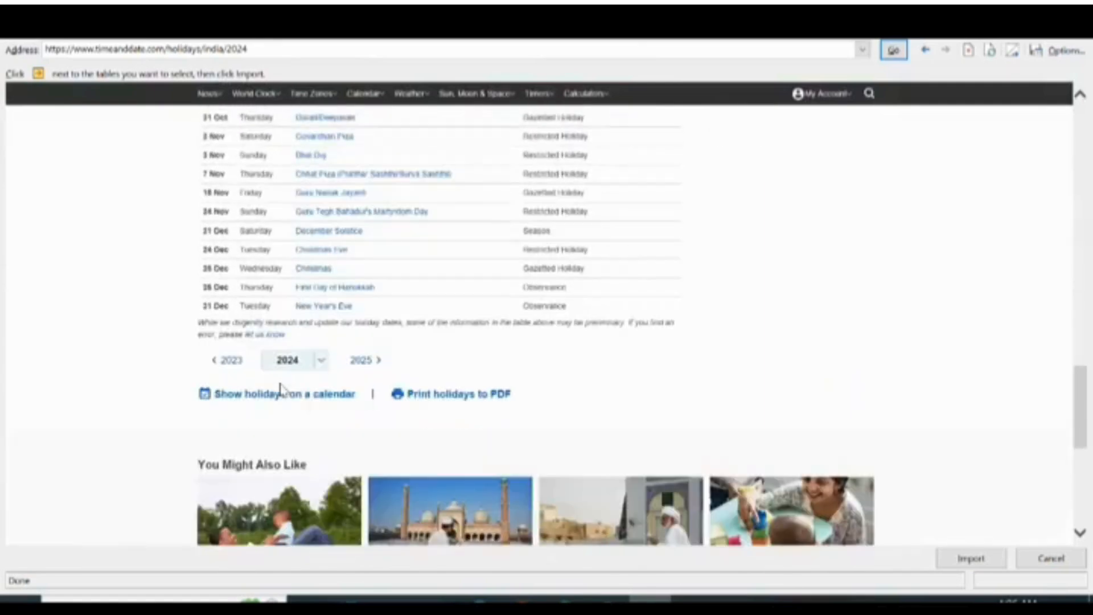
{"action": "scroll", "coordinate": [234, 317], "scroll_direction": "up", "scroll_amount": 8}
{"action": "scroll", "coordinate": [234, 323], "scroll_direction": "up", "scroll_amount": 15}
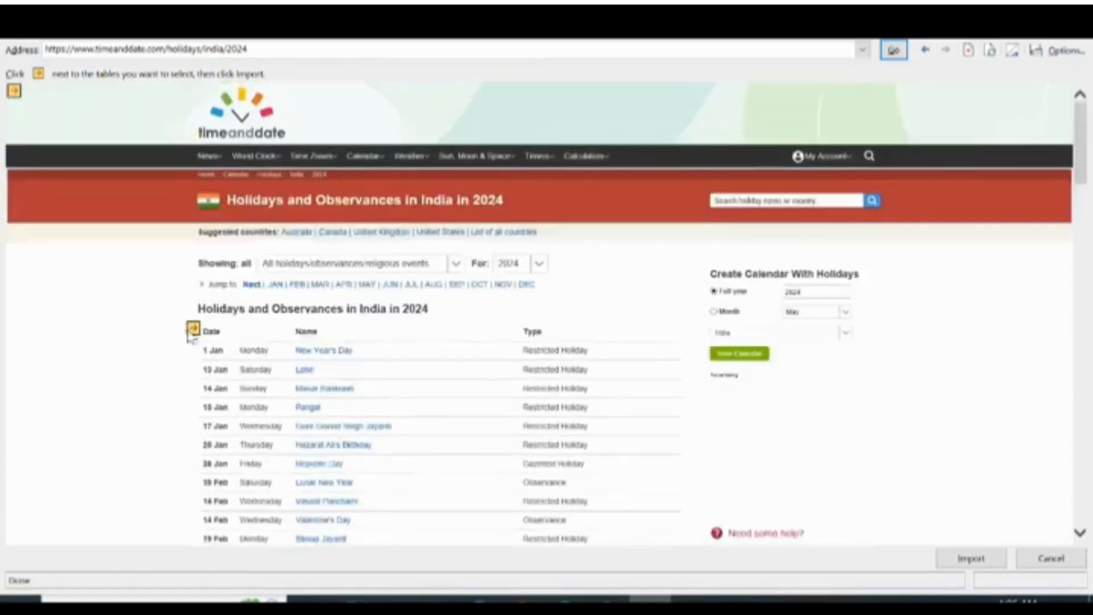
- Mark the holidays table for import and bring it into the existing worksheet at cell $A$1
{"action": "left_click", "coordinate": [193, 328]}
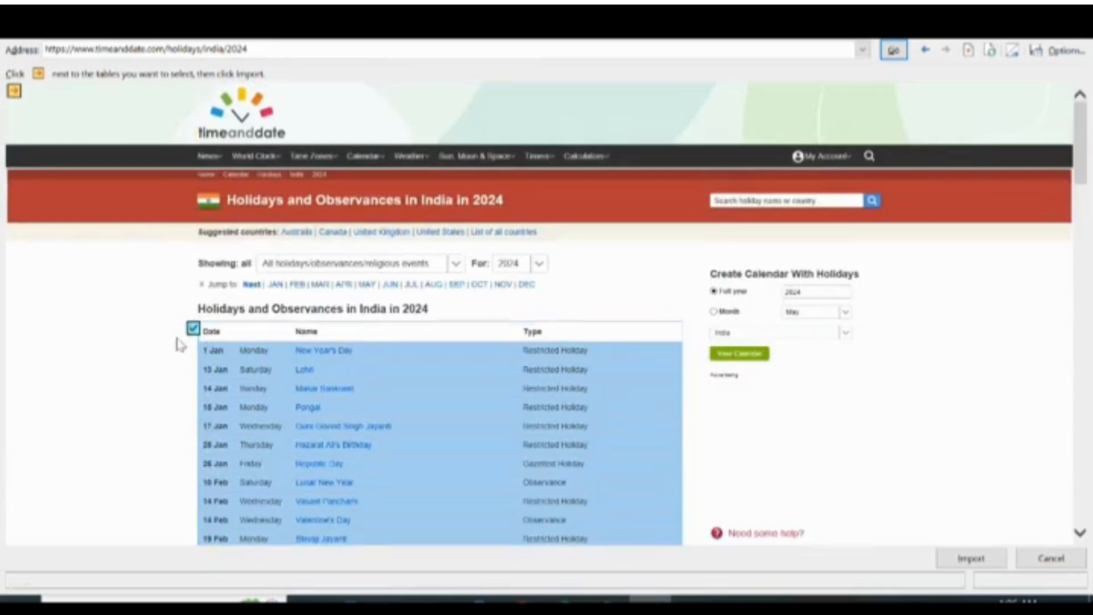
{"action": "left_click", "coordinate": [193, 329]}
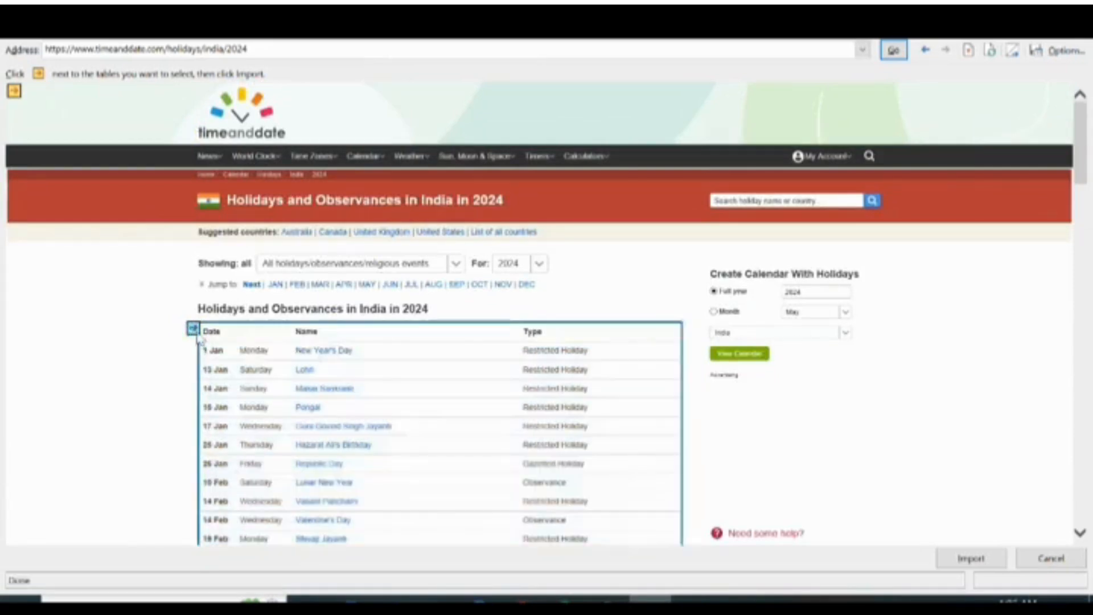
{"action": "left_click", "coordinate": [193, 329]}
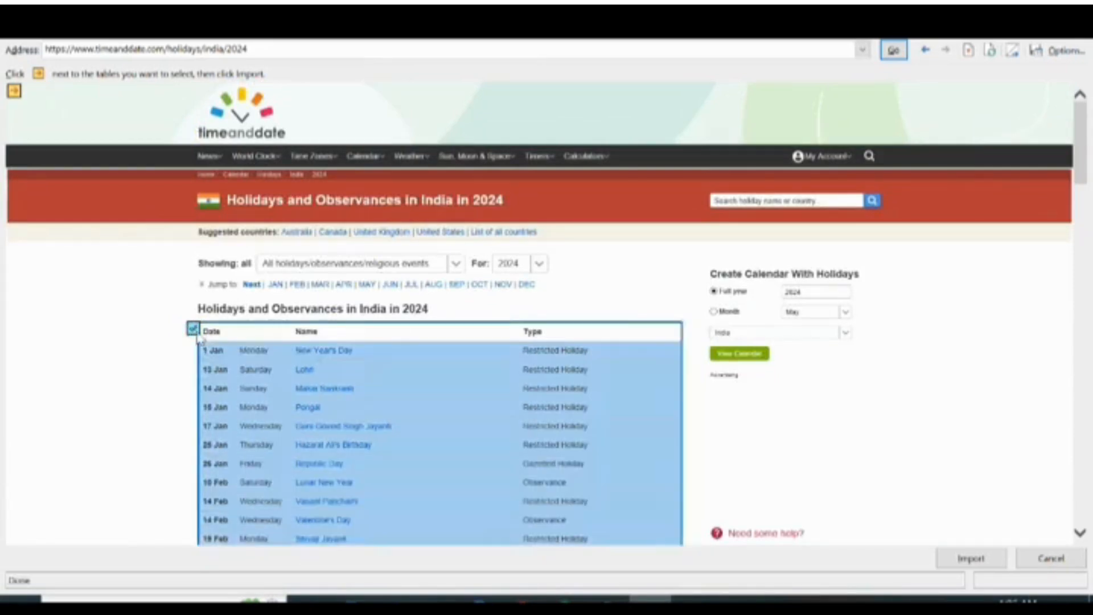
{"action": "left_click", "coordinate": [968, 558]}
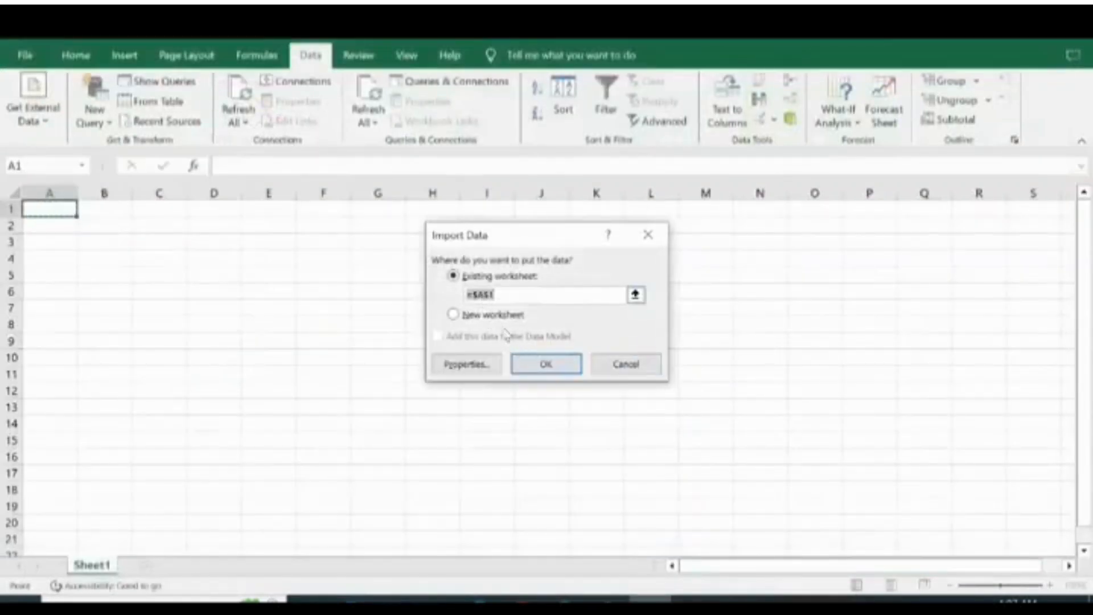
{"action": "left_click", "coordinate": [534, 366]}
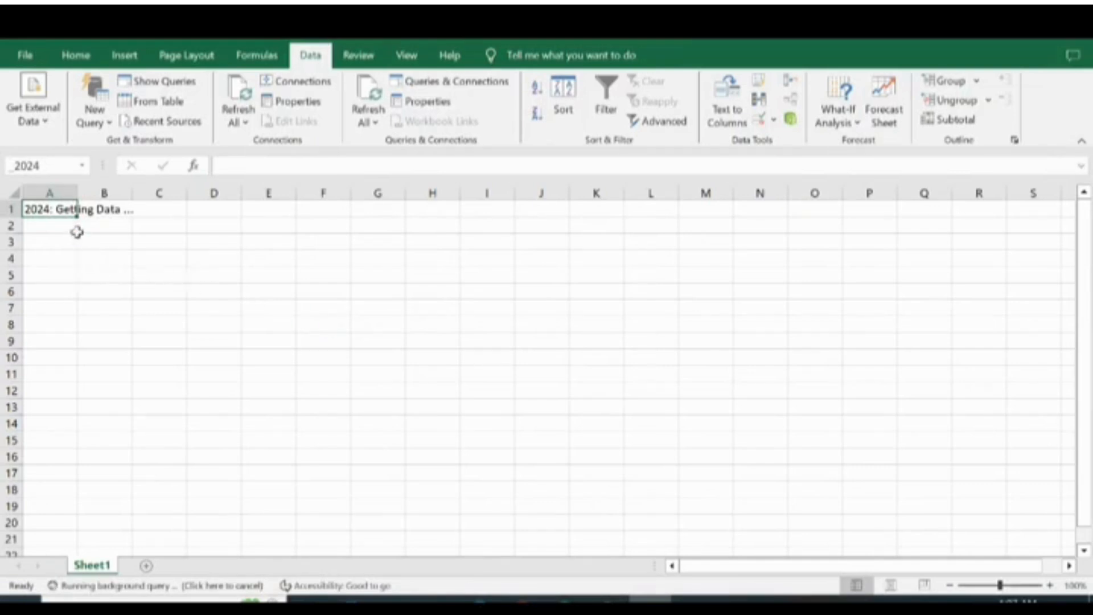
- Examine the imported holiday list's dates, weekdays, names and types, including the blank rows between months
{"action": "left_click", "coordinate": [146, 279]}
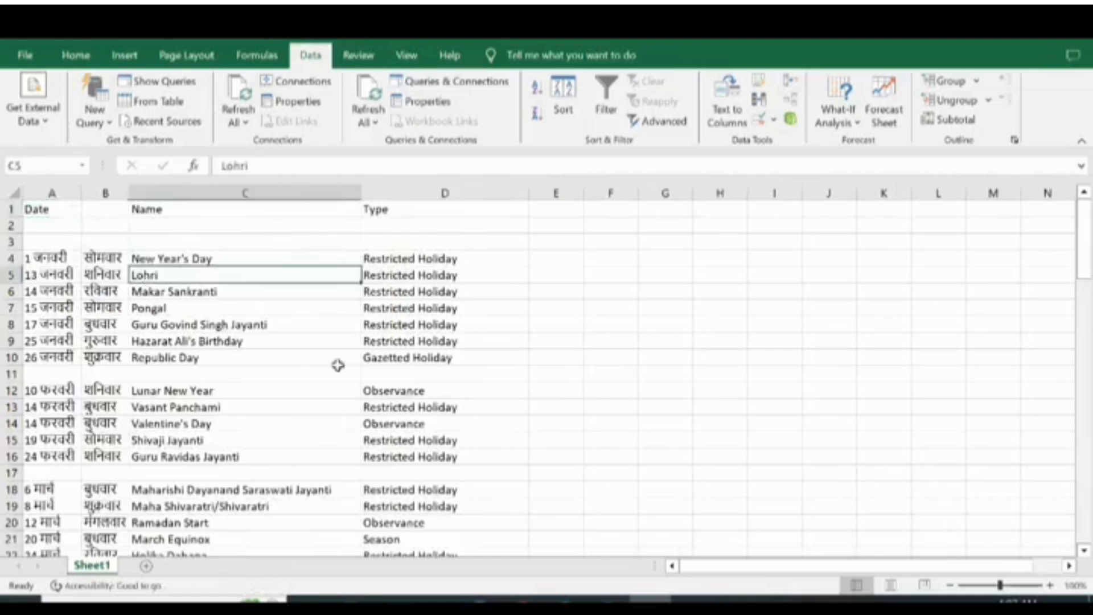
{"action": "scroll", "coordinate": [356, 372], "scroll_direction": "down", "scroll_amount": 9}
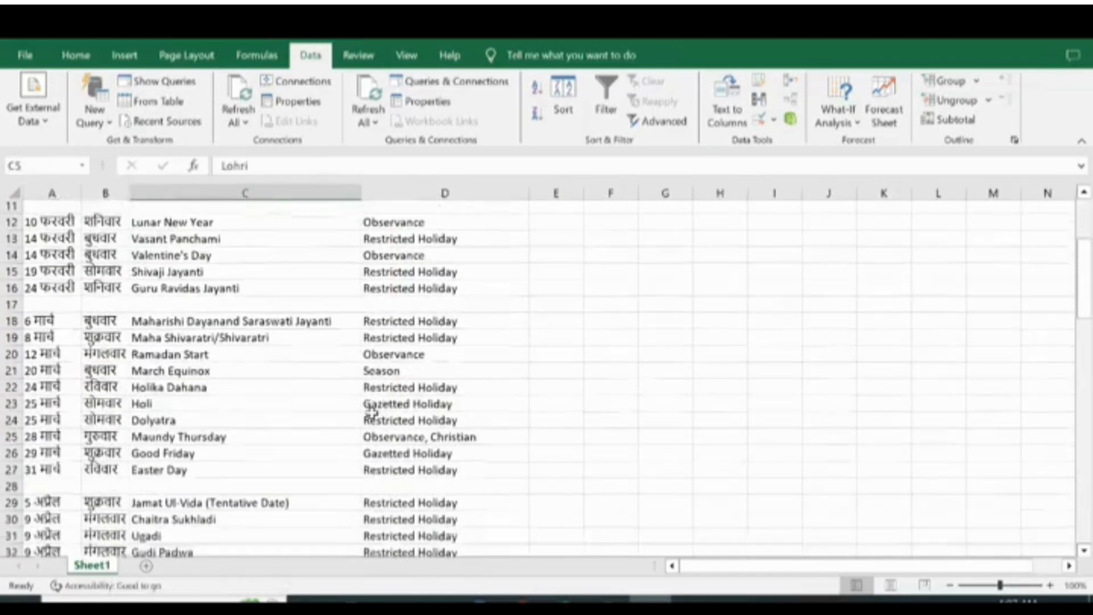
{"action": "scroll", "coordinate": [131, 437], "scroll_direction": "up", "scroll_amount": 9}
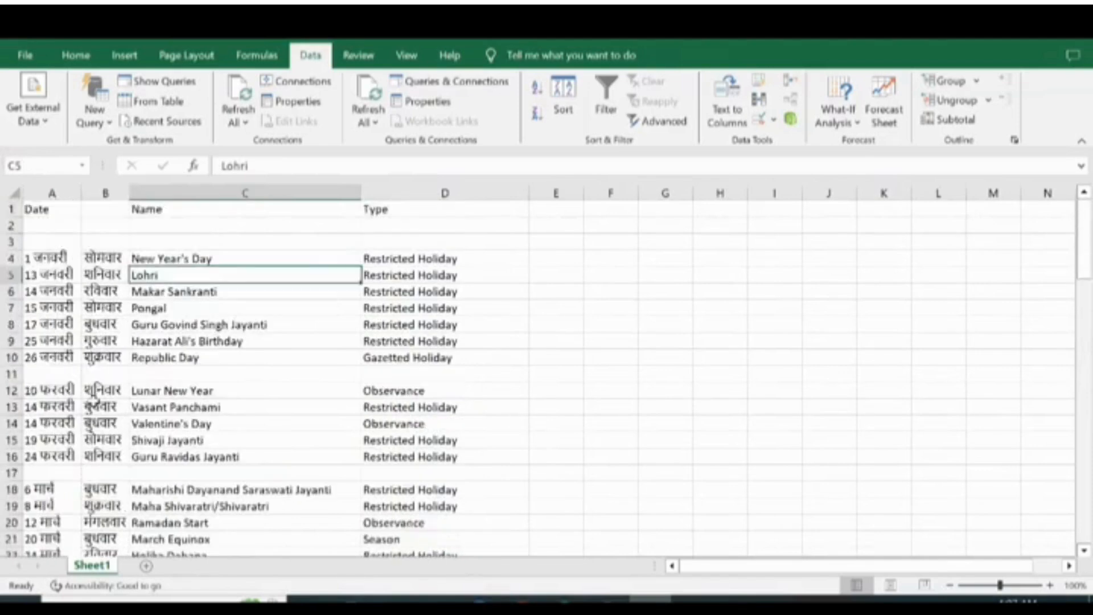
{"action": "left_click", "coordinate": [91, 311]}
{"action": "left_click", "coordinate": [221, 288]}
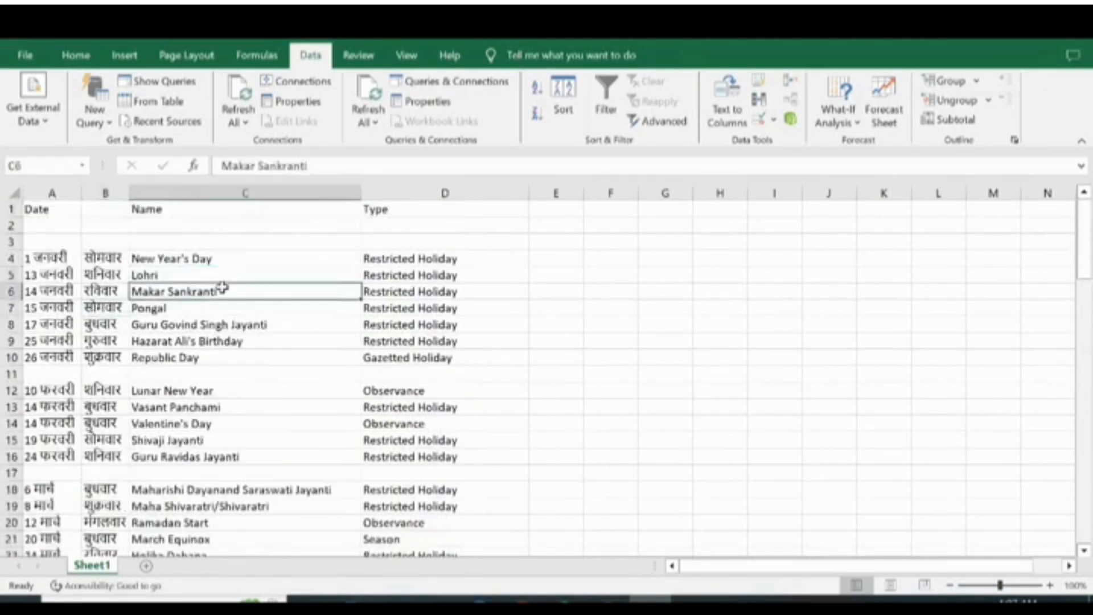
{"action": "left_click", "coordinate": [12, 225]}
{"action": "left_click", "coordinate": [13, 242]}
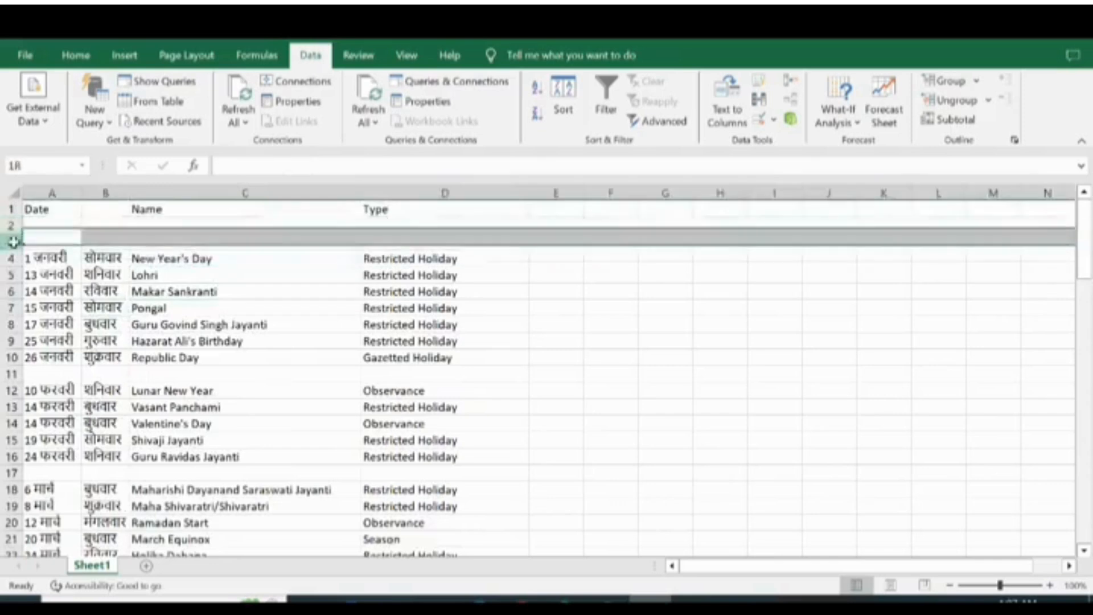
{"action": "scroll", "coordinate": [203, 398], "scroll_direction": "down", "scroll_amount": 11}
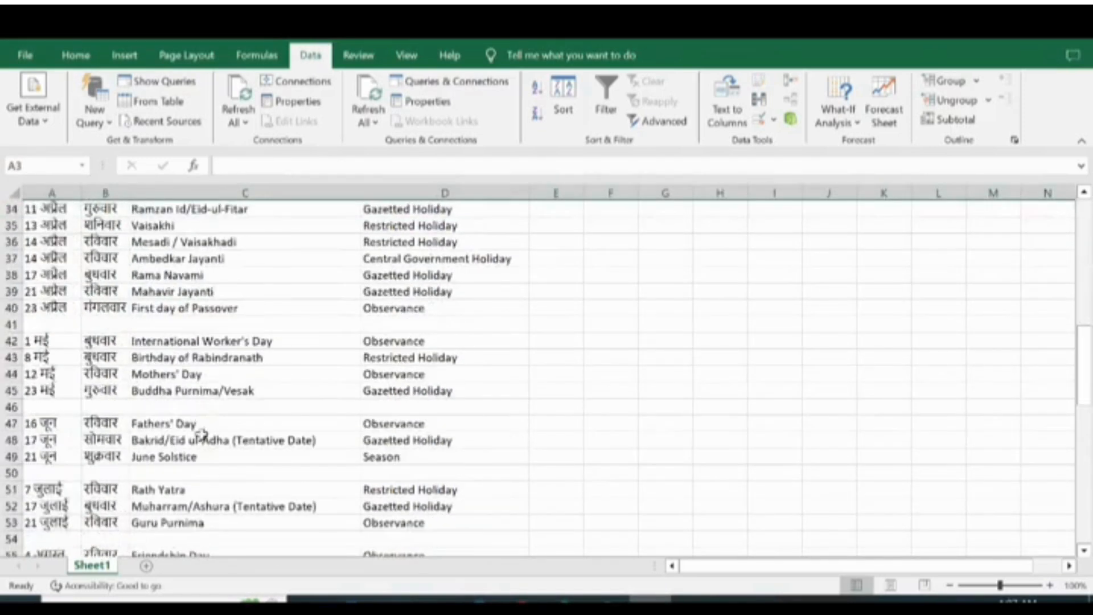
{"action": "scroll", "coordinate": [203, 434], "scroll_direction": "up", "scroll_amount": 11}
{"action": "left_click", "coordinate": [222, 373]}
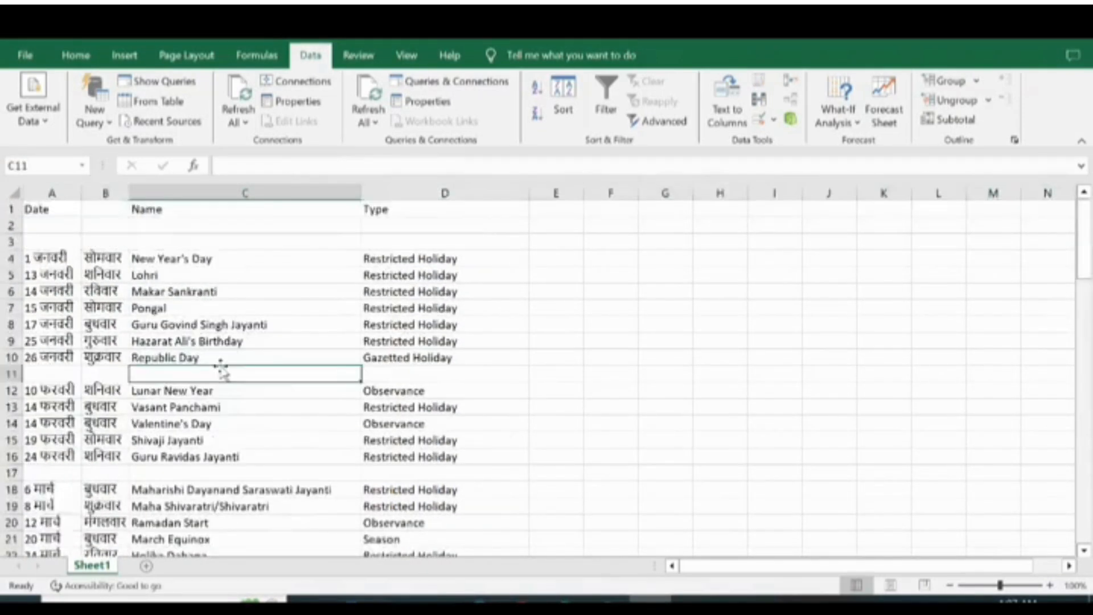
{"action": "scroll", "coordinate": [223, 371], "scroll_direction": "down", "scroll_amount": 3}
{"action": "scroll", "coordinate": [227, 359], "scroll_direction": "up", "scroll_amount": 3}
- Add a new blank worksheet after the one holding the imported holidays
{"action": "left_click", "coordinate": [147, 567]}
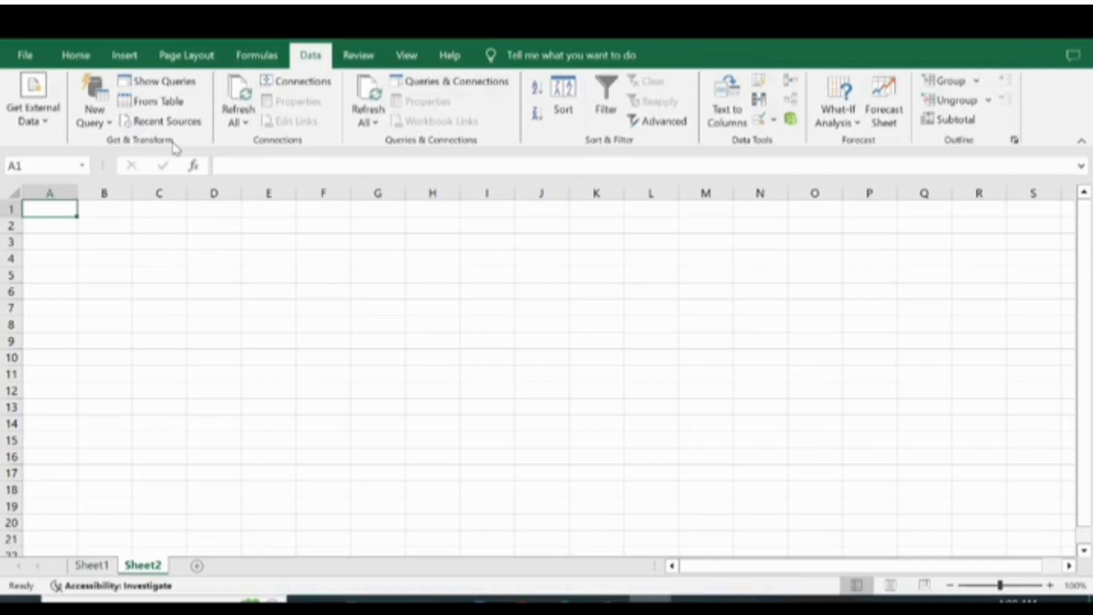
{"action": "left_click", "coordinate": [112, 128]}
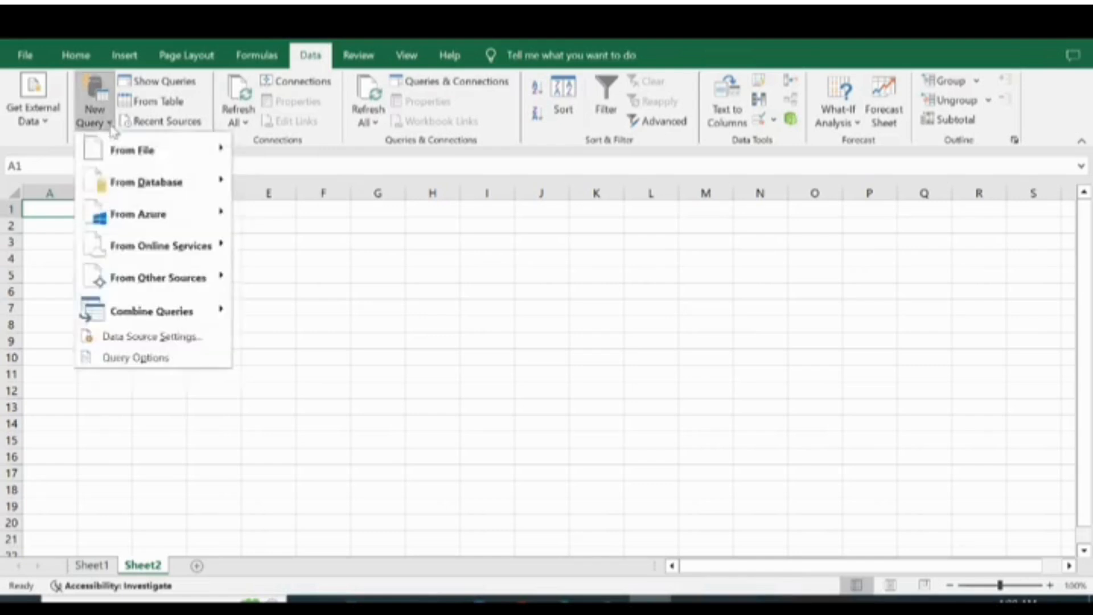
{"action": "mouse_move", "coordinate": [153, 285]}
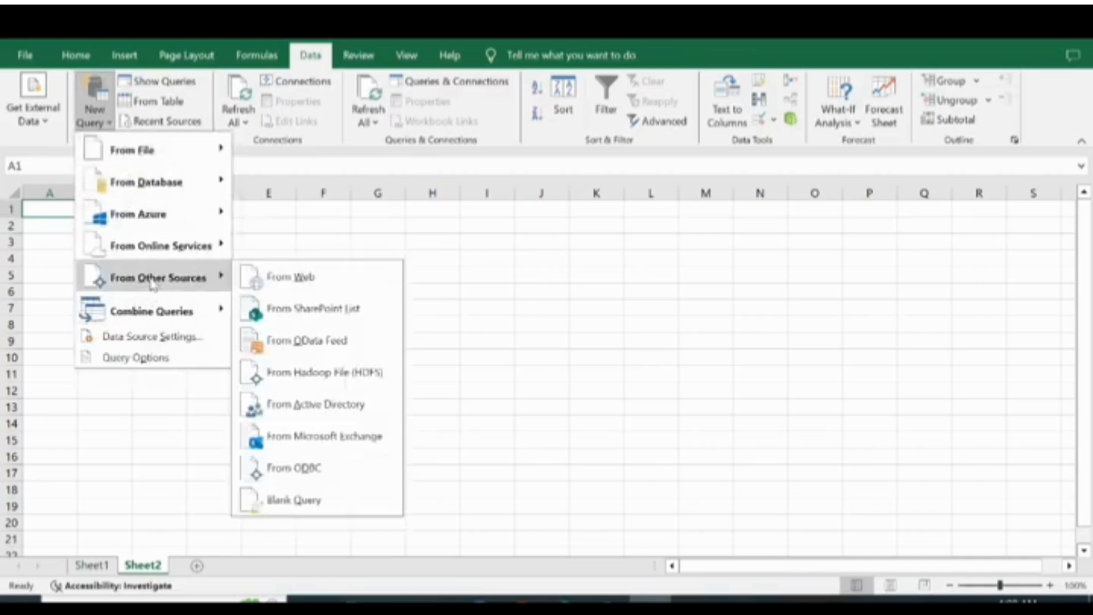
{"action": "left_click", "coordinate": [349, 286]}
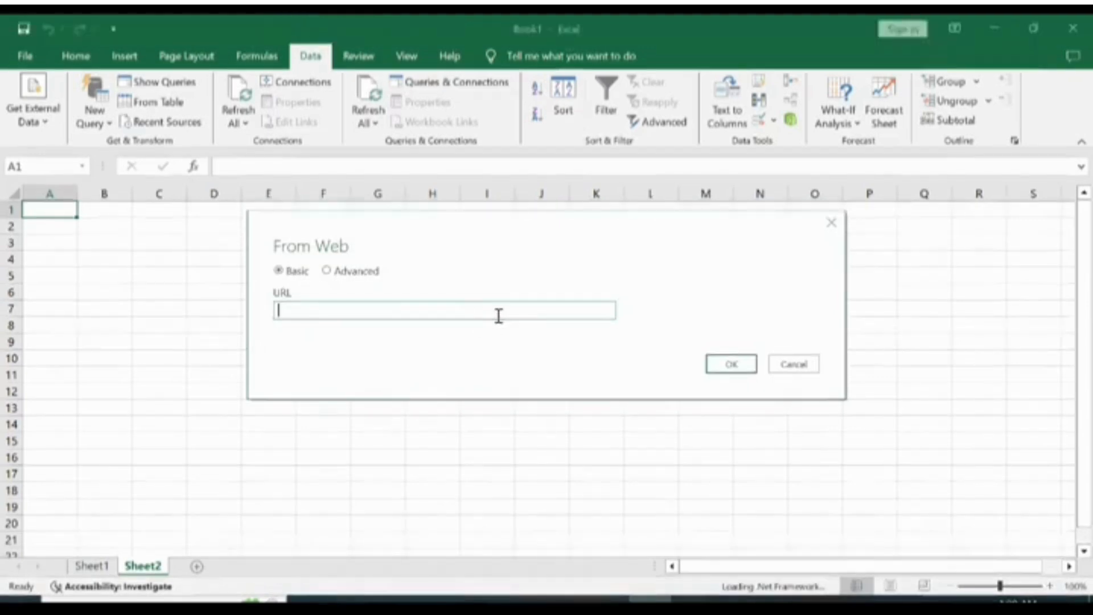
{"action": "type", "text": "https://www.timeanddate.com/holidays/india/2024"}
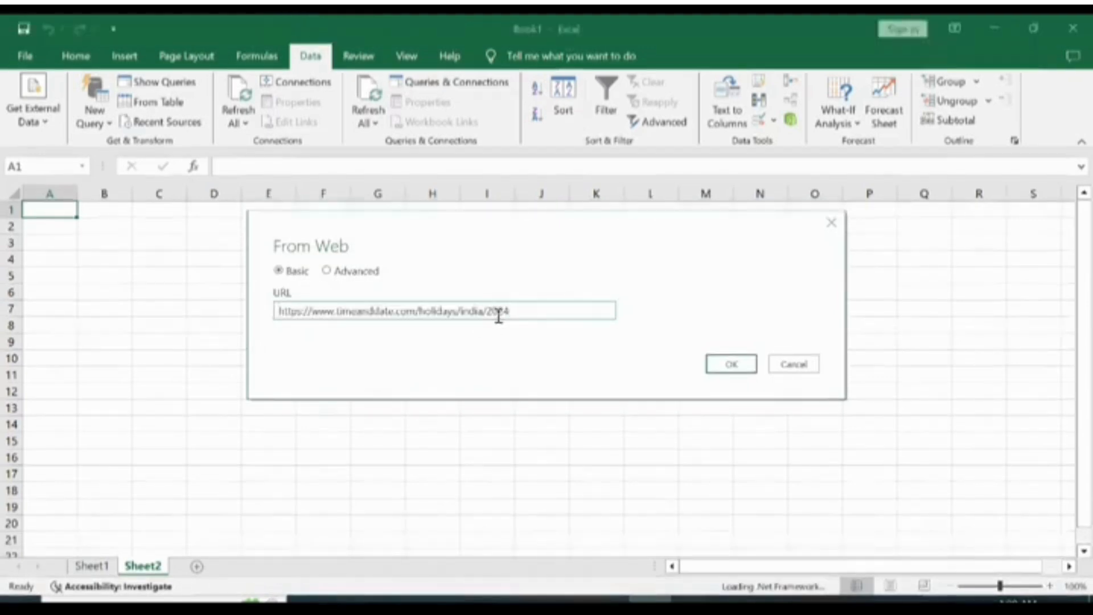
{"action": "left_click", "coordinate": [740, 367]}
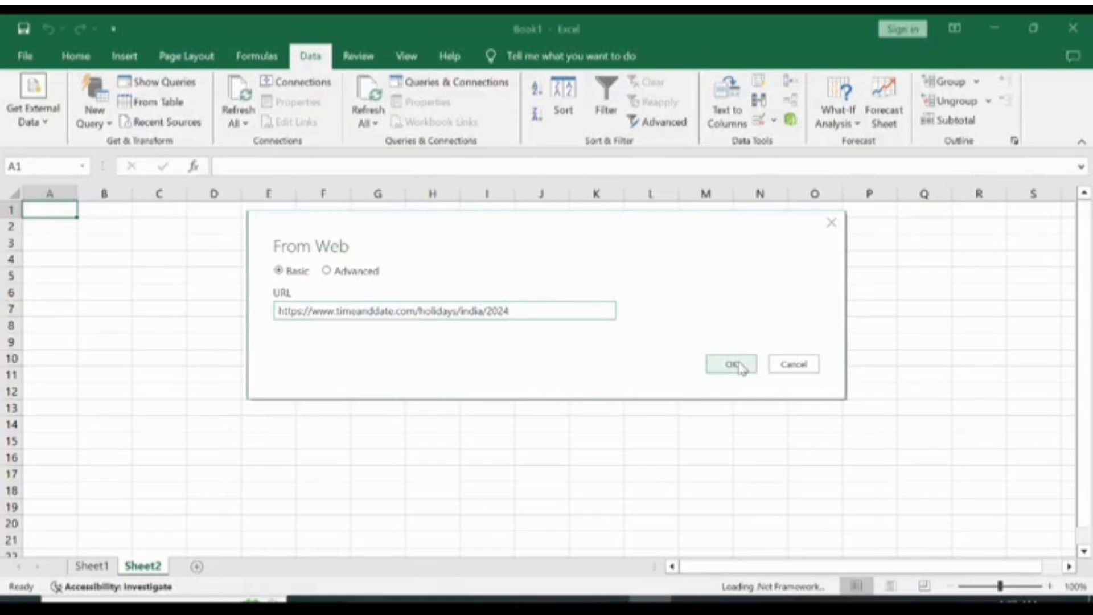
{"action": "left_click", "coordinate": [741, 367]}
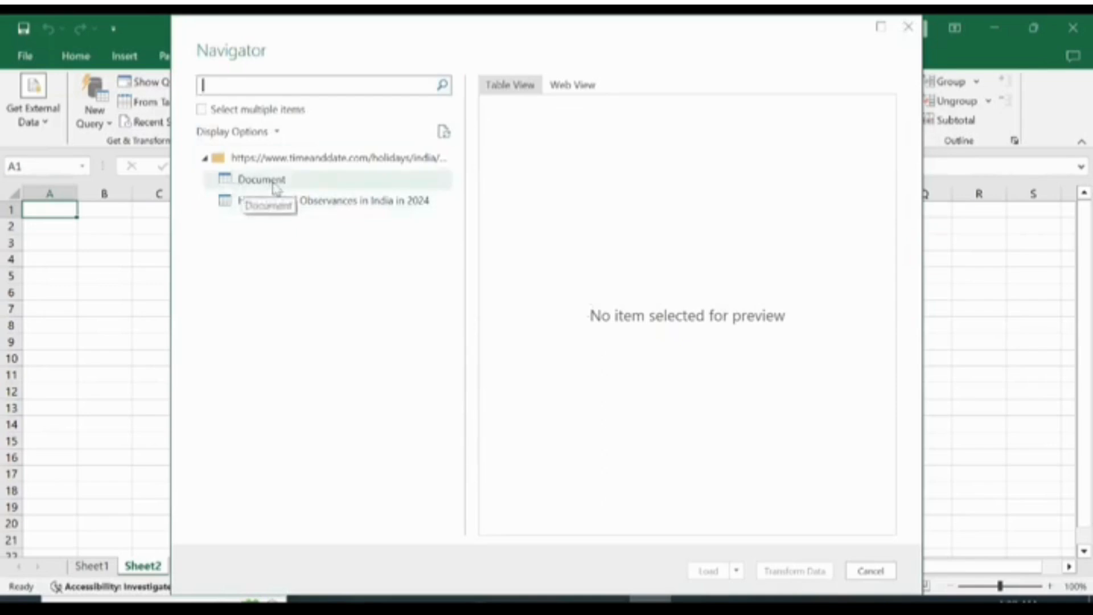
- Preview the Document and "Holidays and Observances in India in 2024" tables, and open the holidays table for transformation in Power Query Editor
{"action": "left_click", "coordinate": [267, 180]}
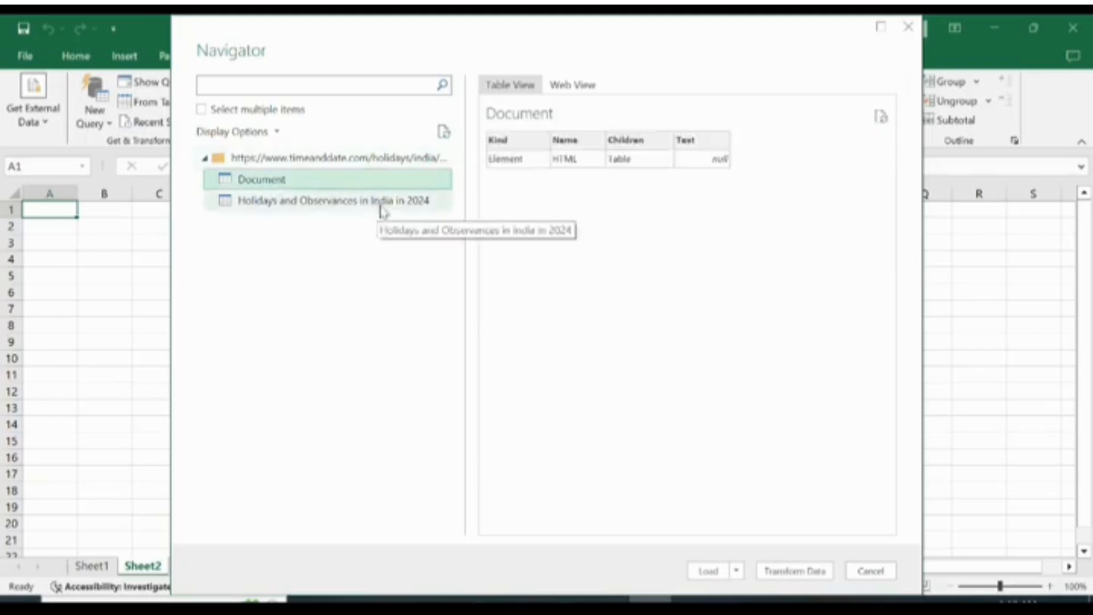
{"action": "left_click", "coordinate": [380, 205]}
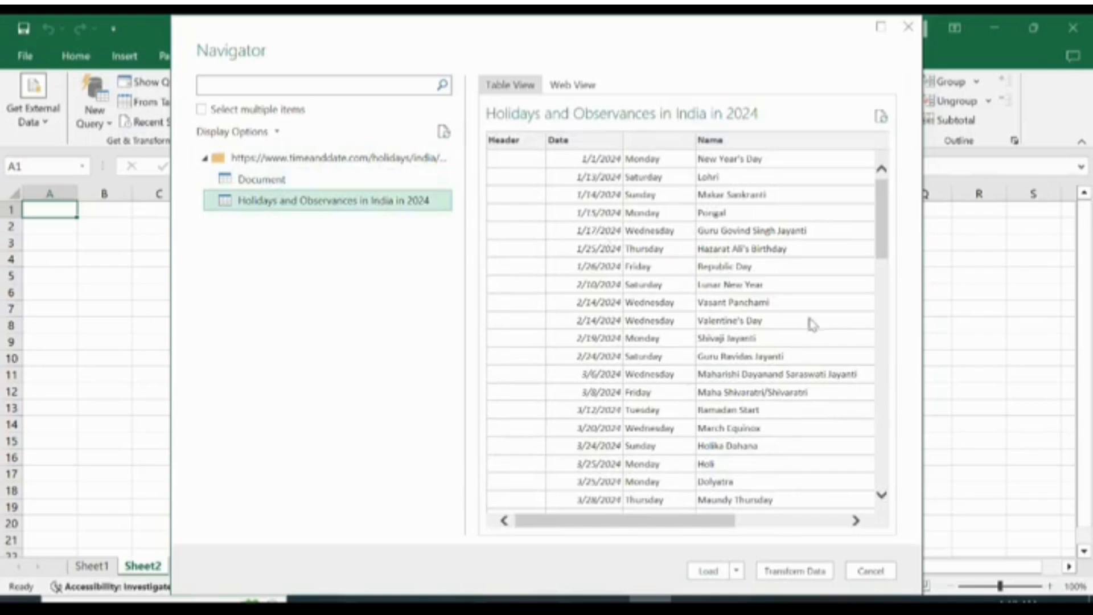
{"action": "scroll", "coordinate": [789, 438], "scroll_direction": "down", "scroll_amount": 3}
{"action": "scroll", "coordinate": [790, 456], "scroll_direction": "down", "scroll_amount": 5}
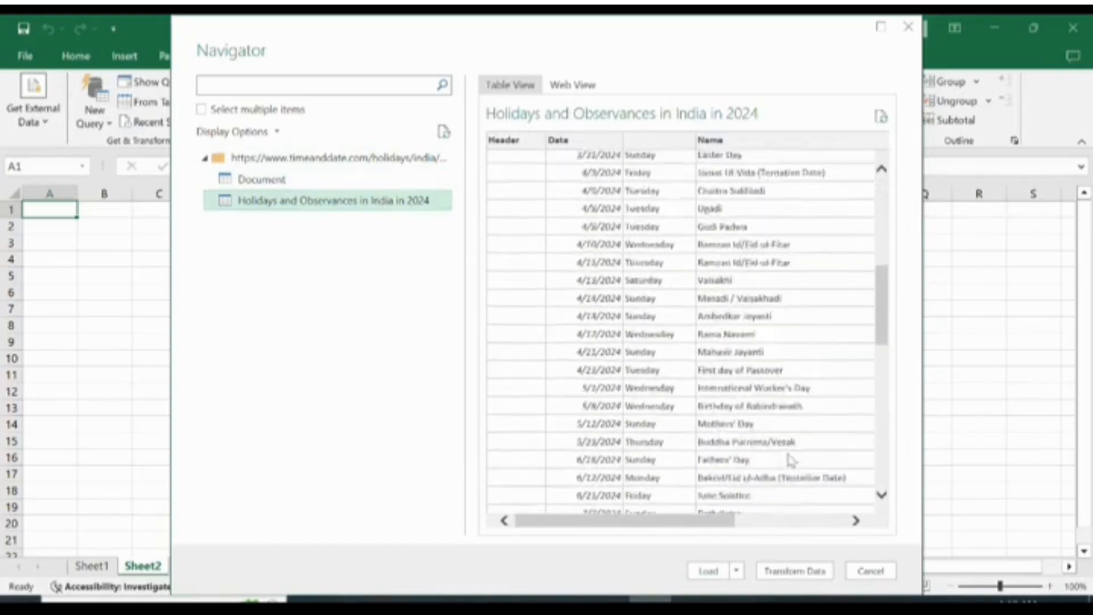
{"action": "scroll", "coordinate": [759, 422], "scroll_direction": "up", "scroll_amount": 9}
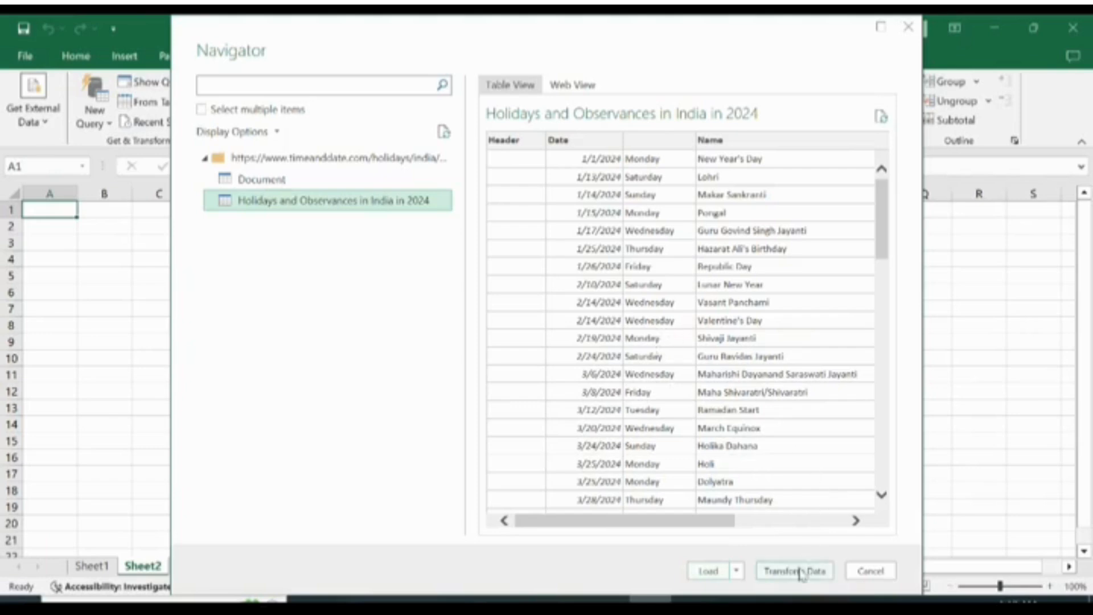
{"action": "left_click", "coordinate": [800, 571]}
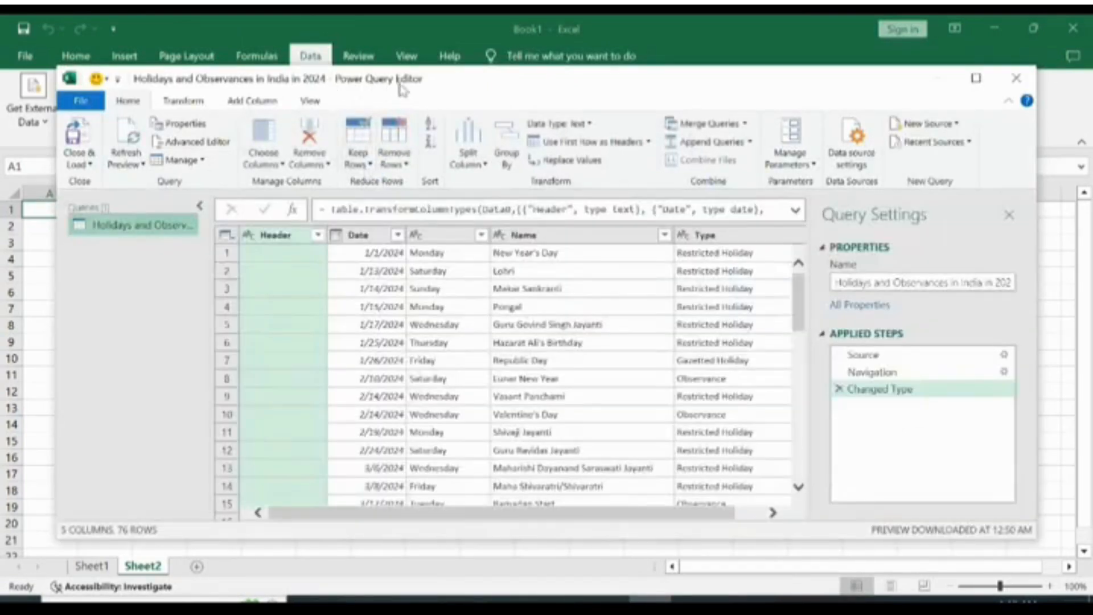
- Remove the empty Header column from the holidays query
{"action": "left_click", "coordinate": [403, 289]}
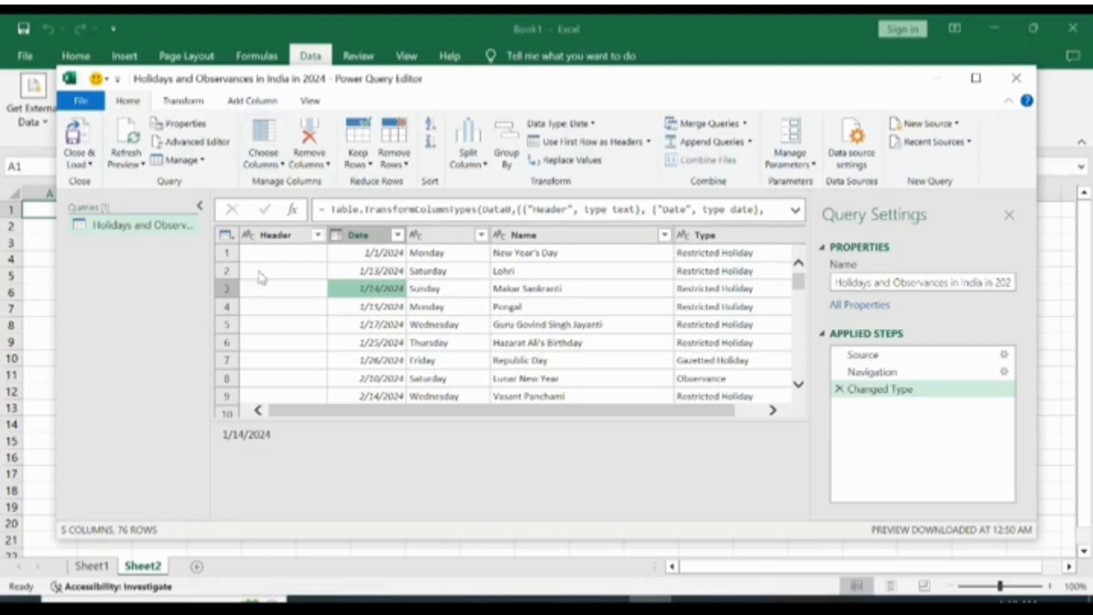
{"action": "left_click", "coordinate": [289, 241]}
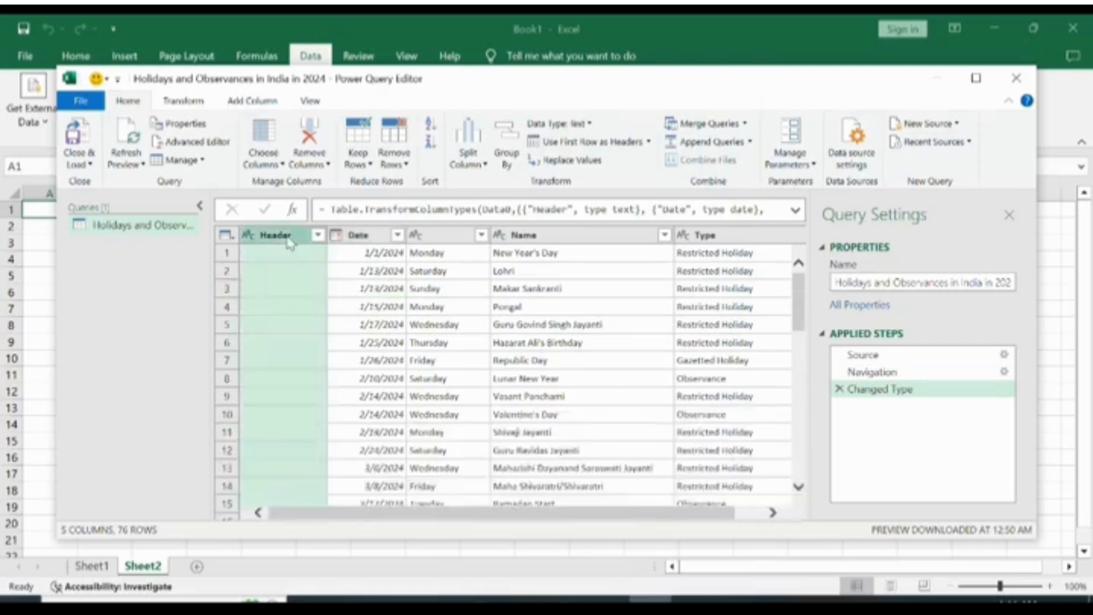
{"action": "right_click", "coordinate": [288, 238]}
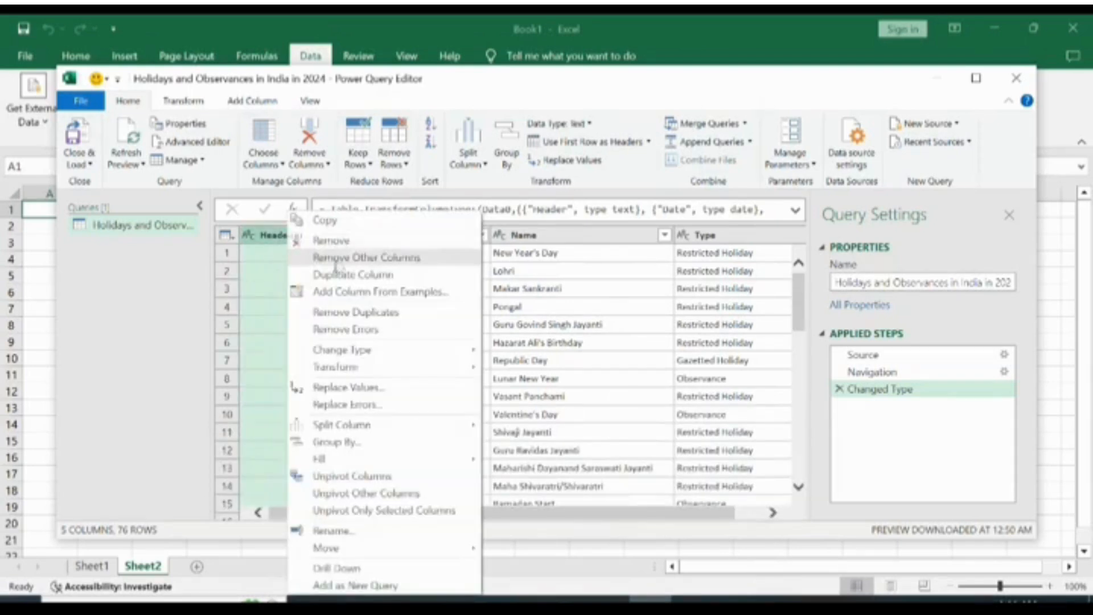
{"action": "left_click", "coordinate": [354, 244]}
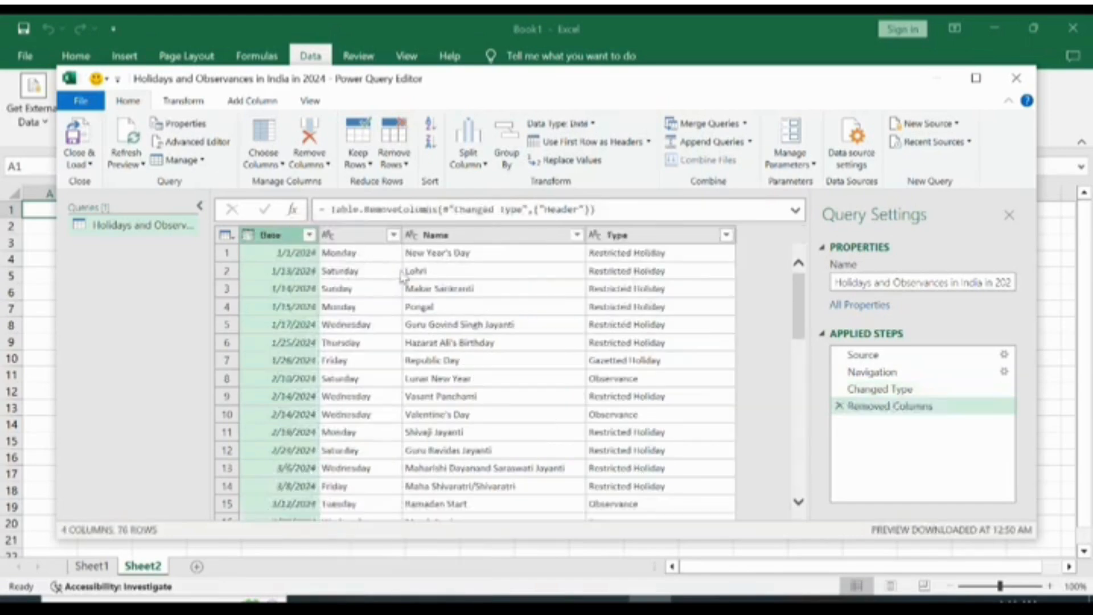
- Rename the unnamed weekday column to Day
{"action": "left_click", "coordinate": [374, 238]}
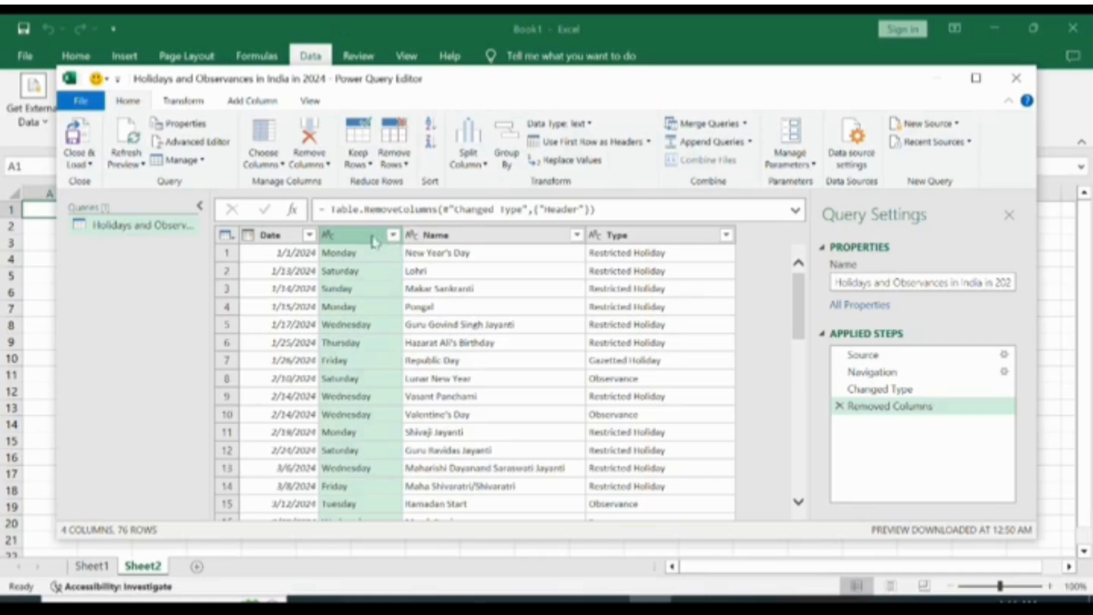
{"action": "double_click", "coordinate": [374, 238]}
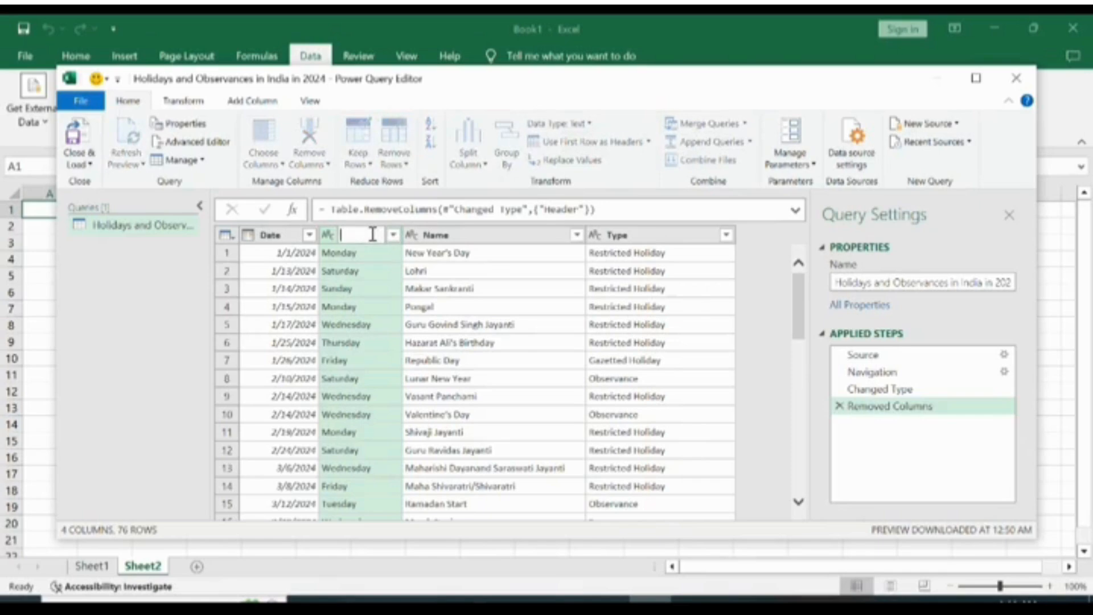
{"action": "type", "text": "Day"}
{"action": "key", "text": "Return"}
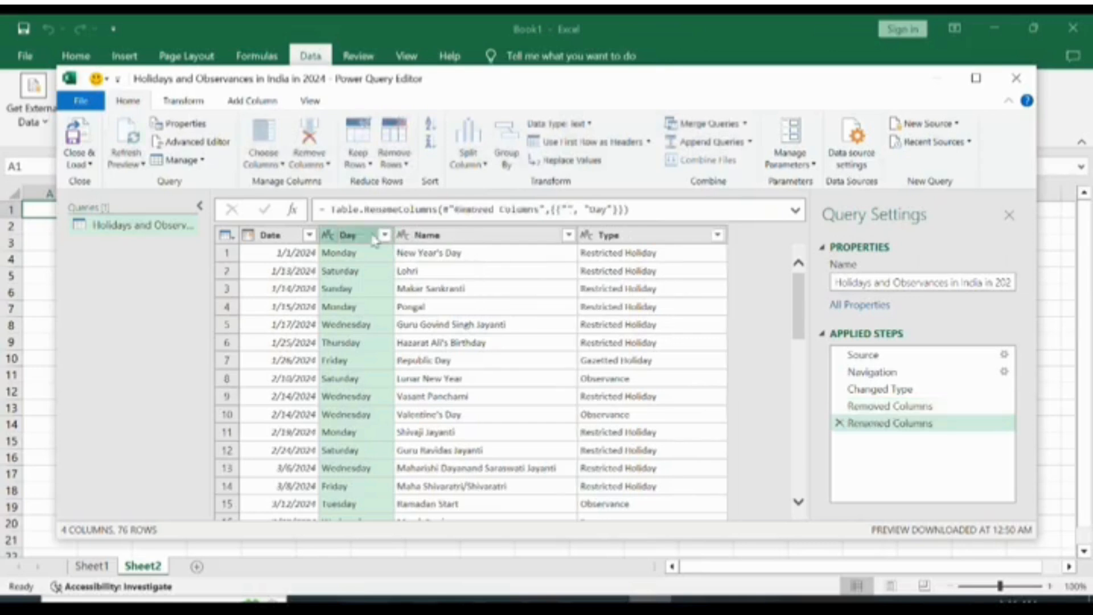
{"action": "left_click", "coordinate": [477, 272]}
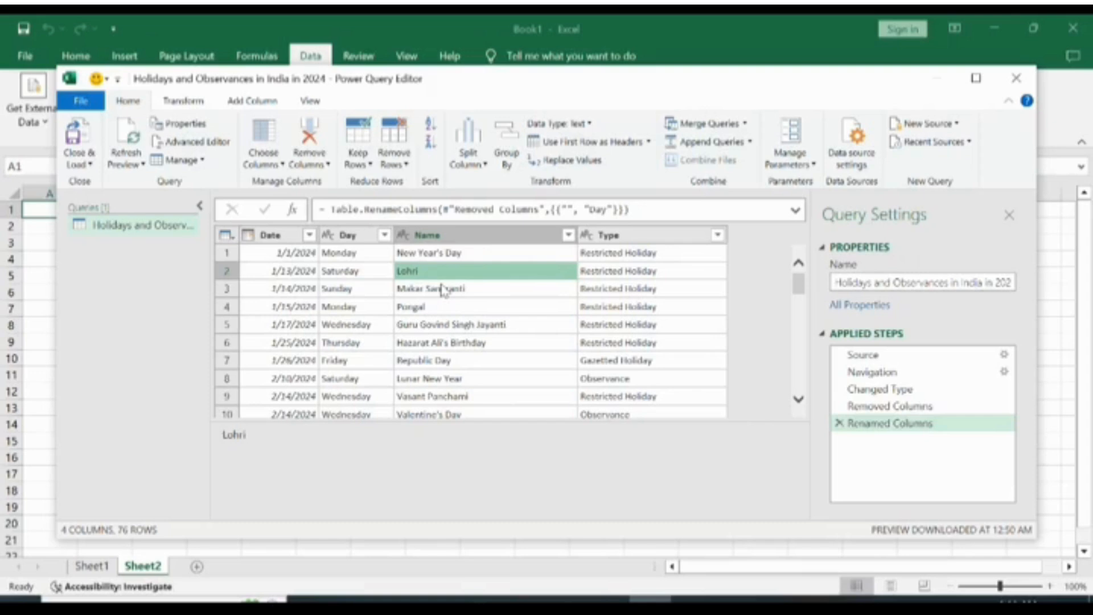
{"action": "left_click", "coordinate": [378, 307]}
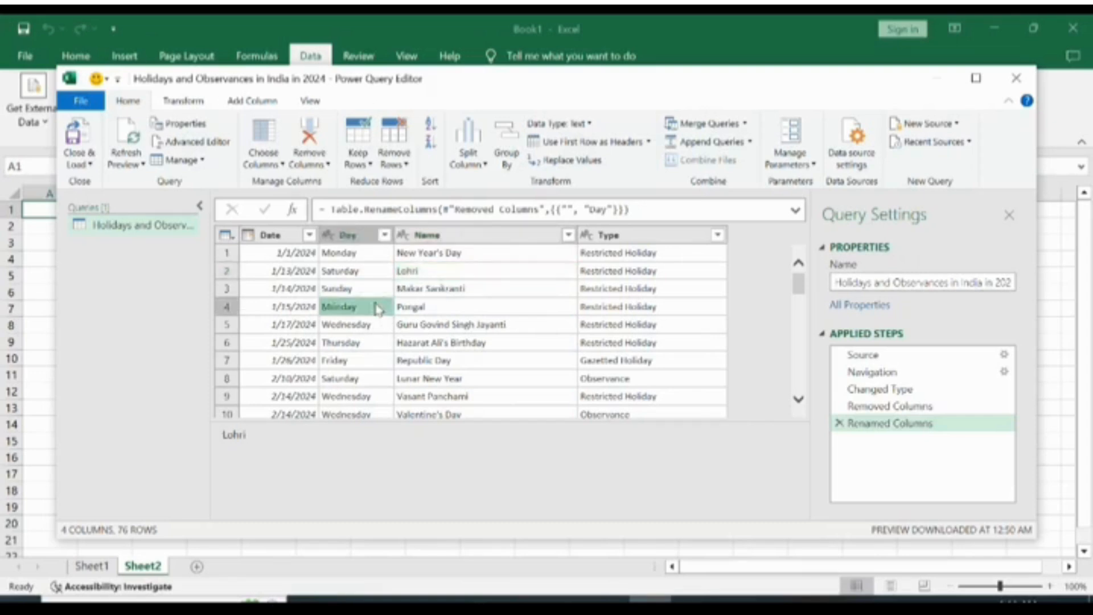
{"action": "left_click", "coordinate": [465, 292]}
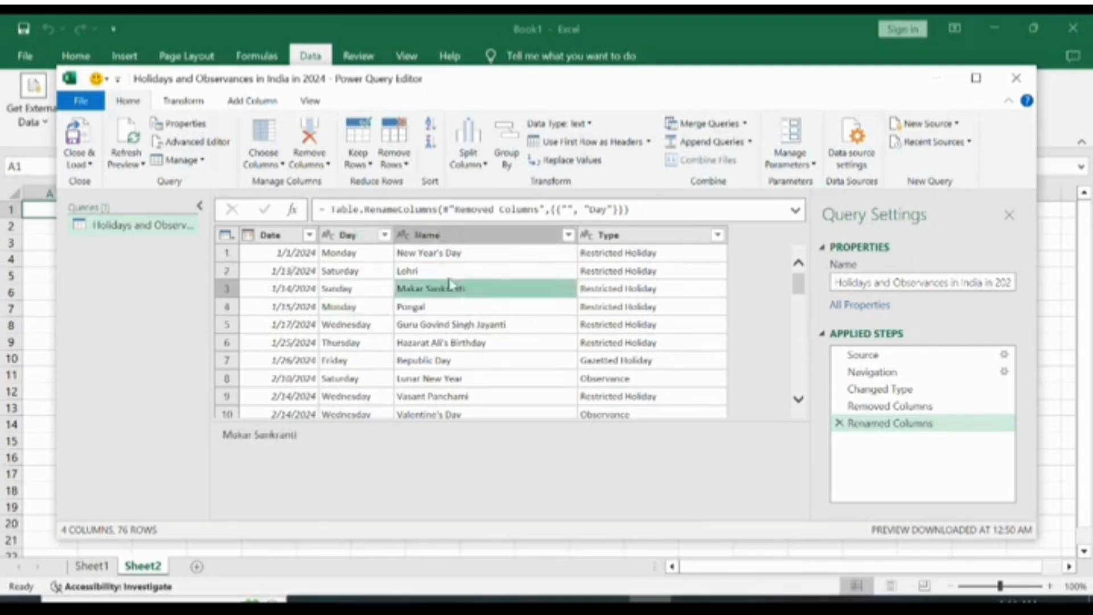
{"action": "left_click", "coordinate": [449, 278]}
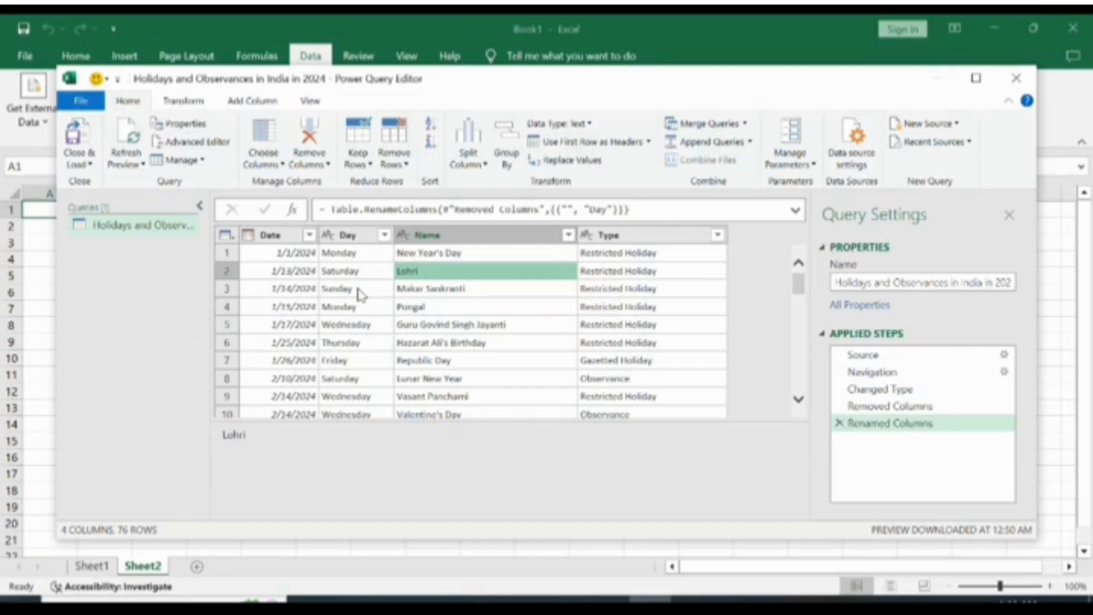
- Start a new conditional column and name it "Holiday by Company"
{"action": "left_click", "coordinate": [250, 102]}
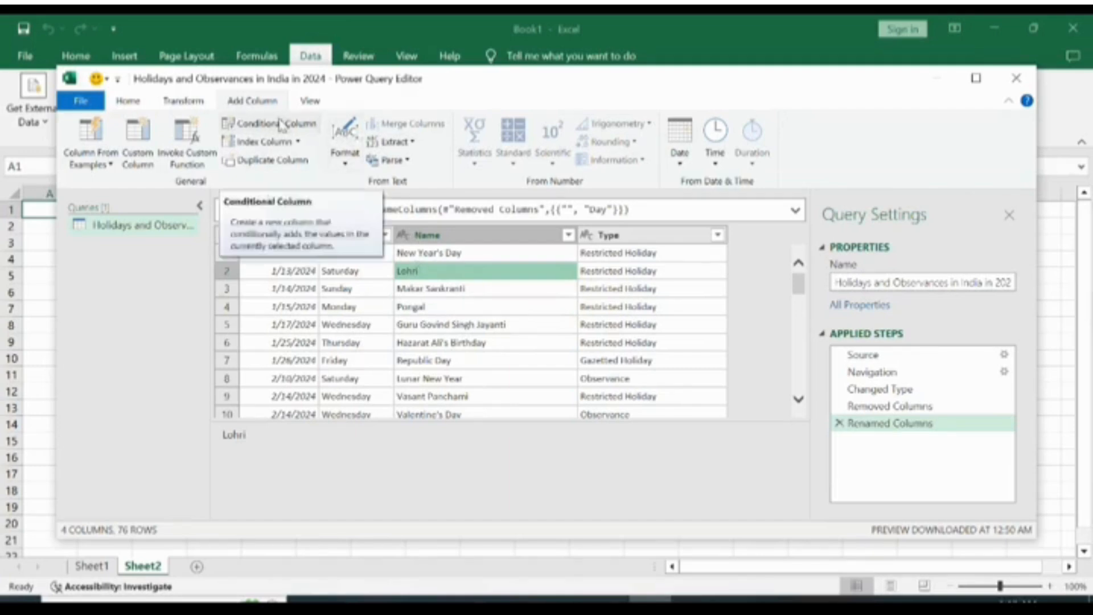
{"action": "left_click", "coordinate": [447, 309]}
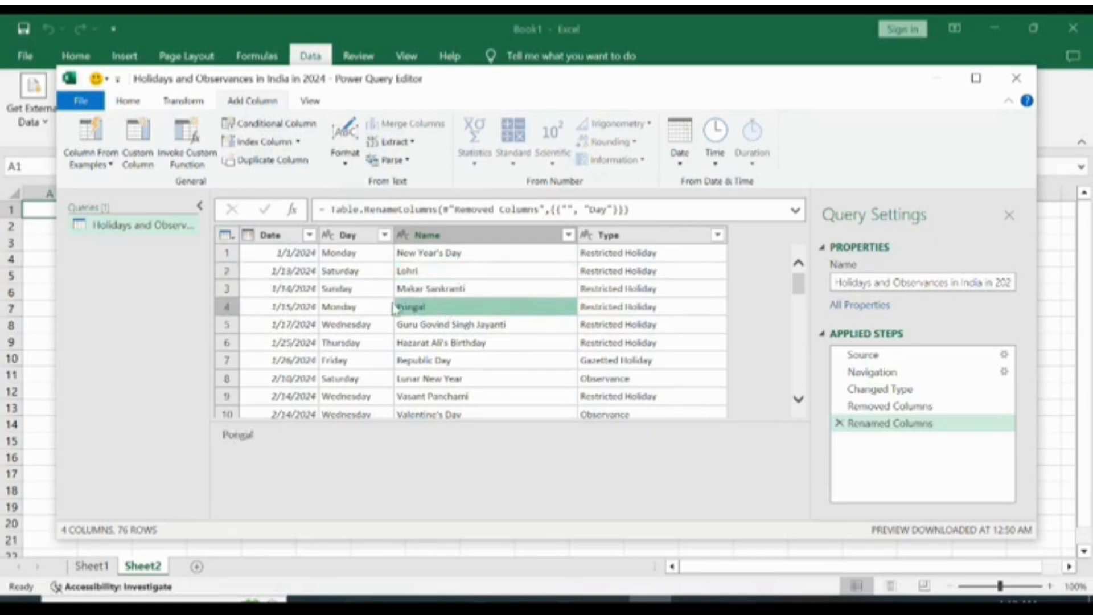
{"action": "left_click", "coordinate": [359, 308]}
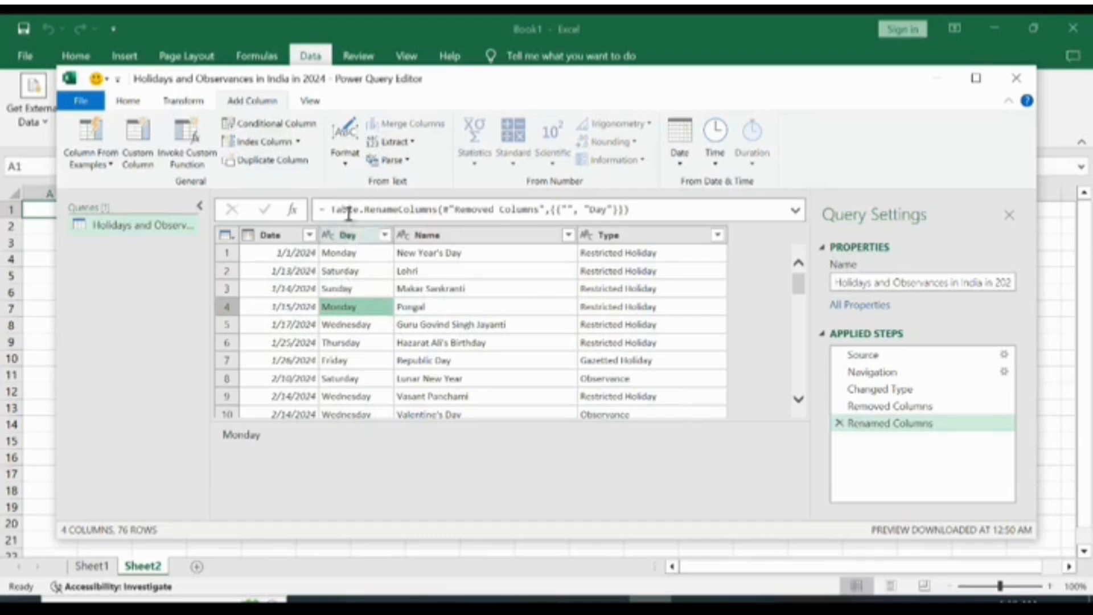
{"action": "left_click", "coordinate": [302, 133]}
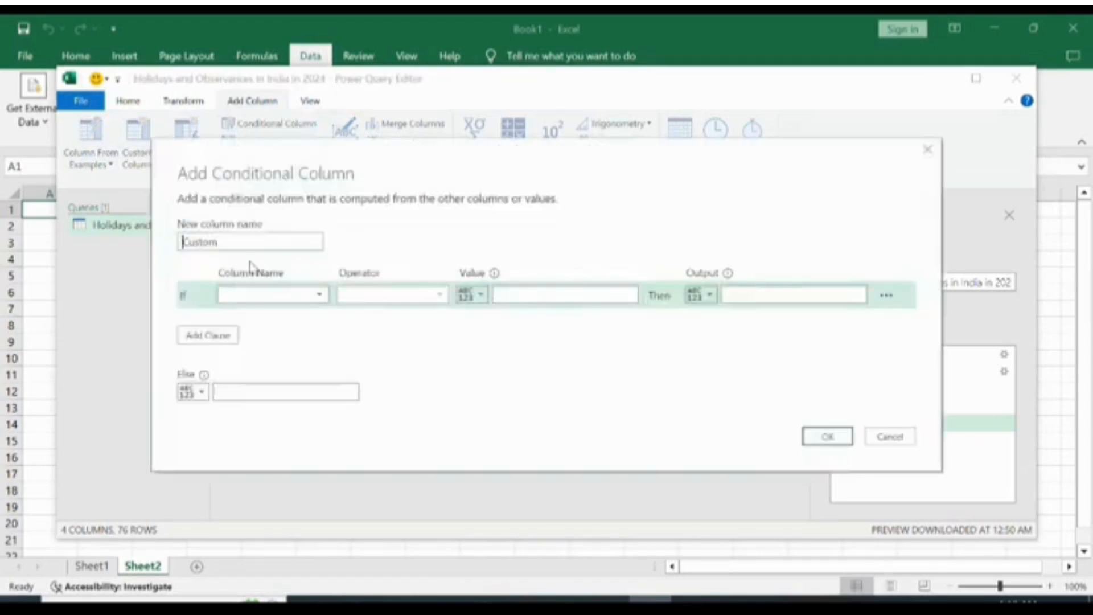
{"action": "left_click", "coordinate": [255, 242]}
{"action": "left_click_drag", "start_coordinate": [255, 242], "coordinate": [137, 246]}
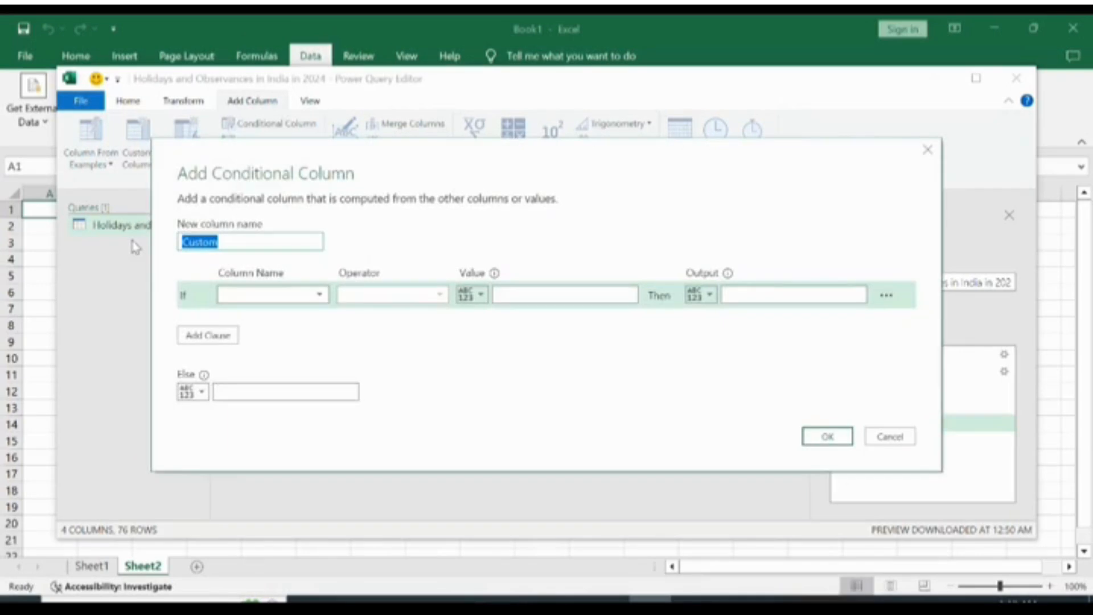
{"action": "type", "text": "Holiday by C"}
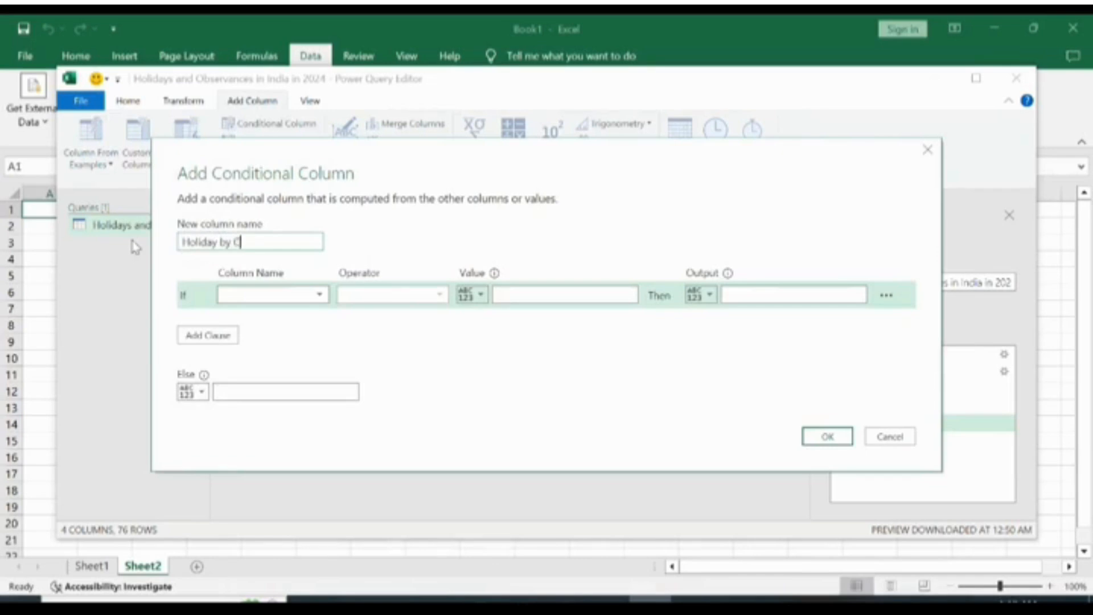
{"action": "type", "text": "ompany"}
- Define the first condition so that Day equals Saturday outputs "Week Off"
{"action": "left_click", "coordinate": [310, 302]}
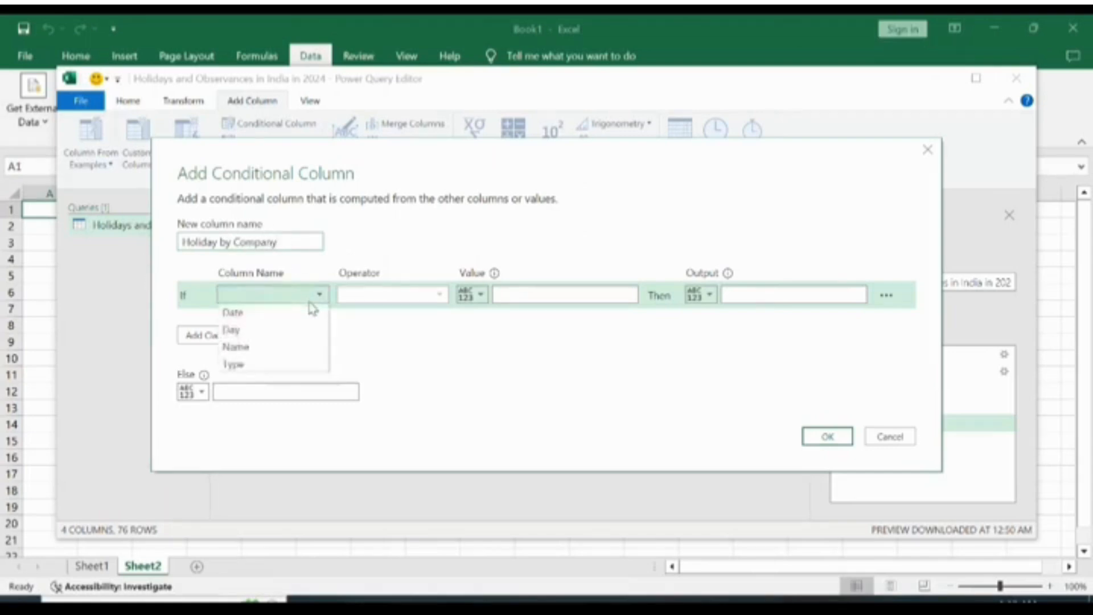
{"action": "left_click", "coordinate": [271, 331]}
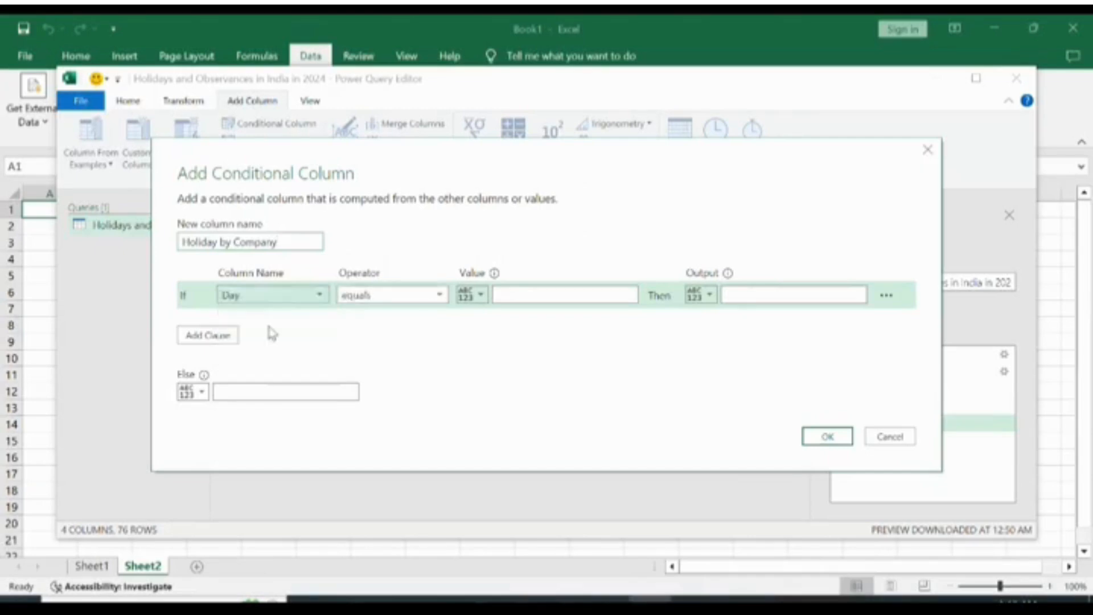
{"action": "left_click", "coordinate": [545, 296]}
{"action": "type", "text": "Sa"}
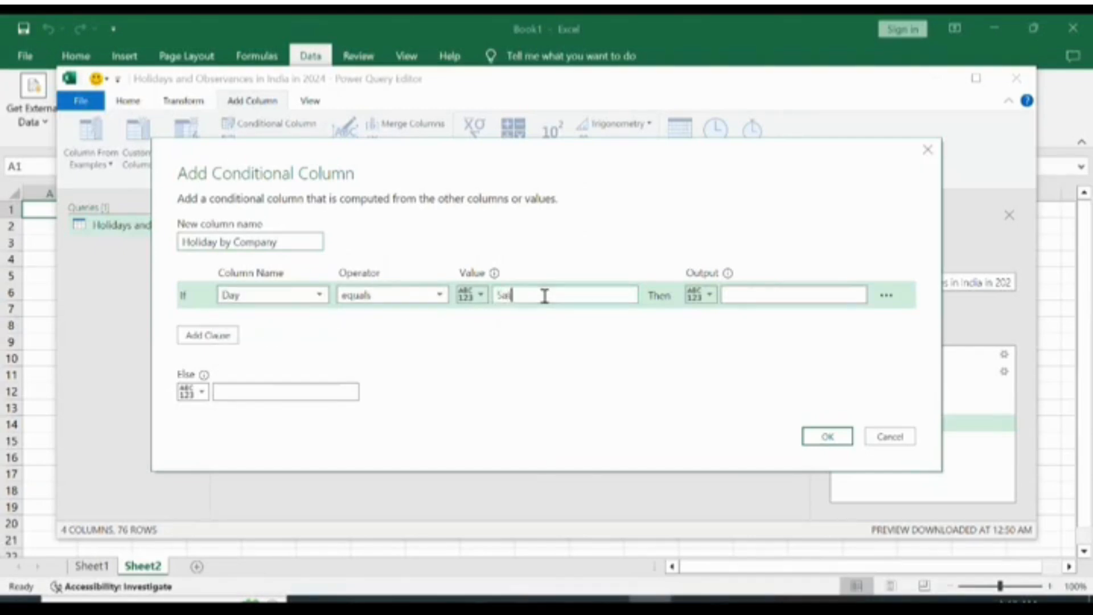
{"action": "type", "text": "turday"}
{"action": "left_click", "coordinate": [736, 300]}
{"action": "type", "text": "Week Off"}
- Add an Else If clause so that Day equals Sunday outputs "Week Off"
{"action": "left_click", "coordinate": [223, 337]}
{"action": "left_click", "coordinate": [268, 322]}
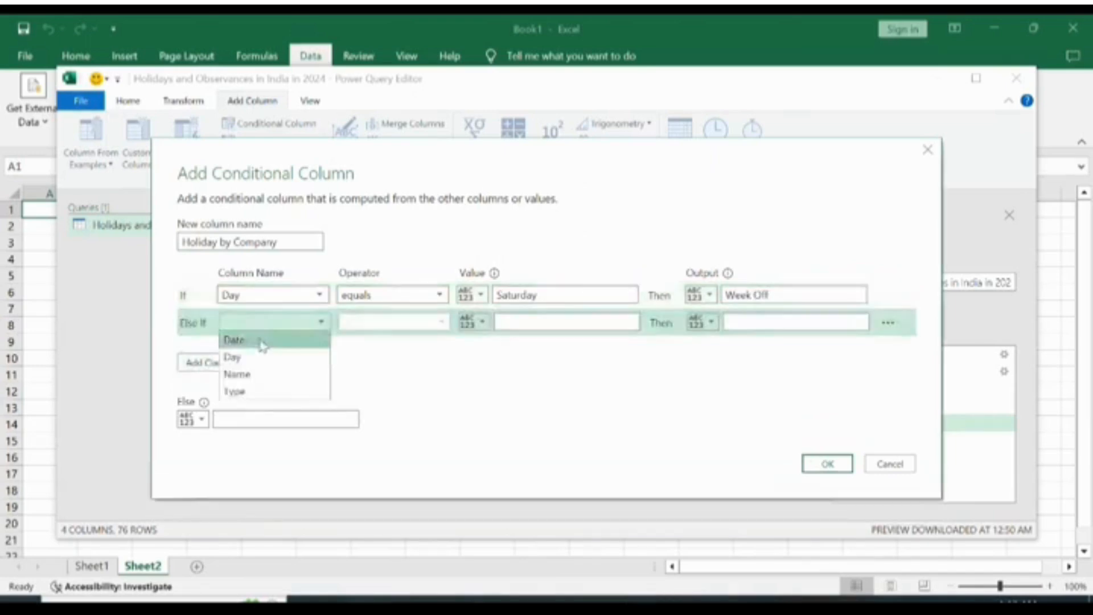
{"action": "left_click", "coordinate": [250, 358]}
{"action": "left_click", "coordinate": [511, 323]}
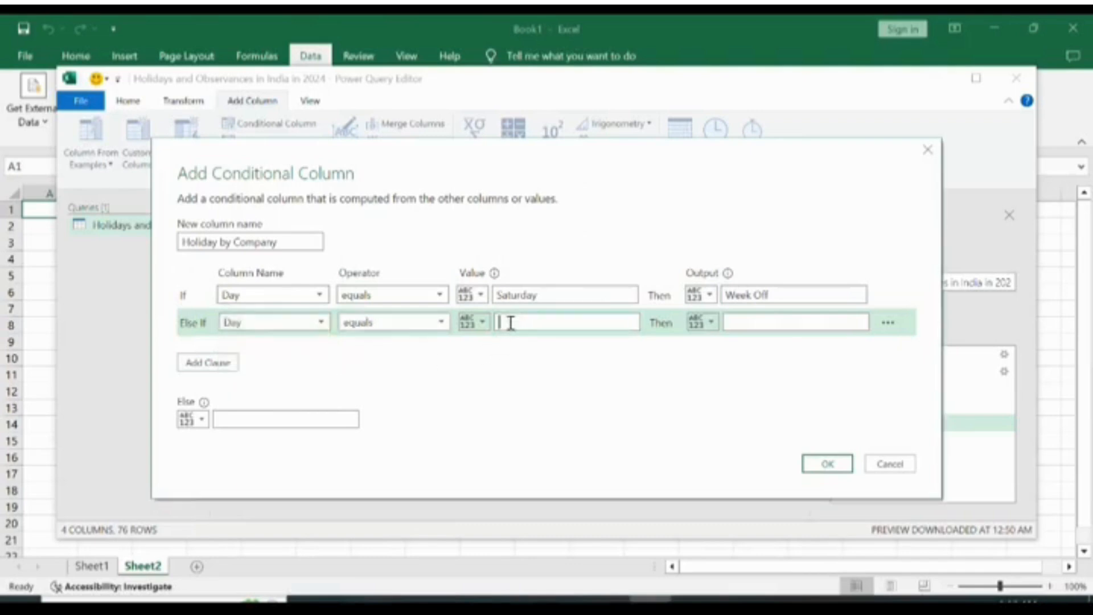
{"action": "type", "text": "Sunday"}
{"action": "left_click", "coordinate": [748, 331]}
{"action": "type", "text": "Week O"}
{"action": "type", "text": "Off"}
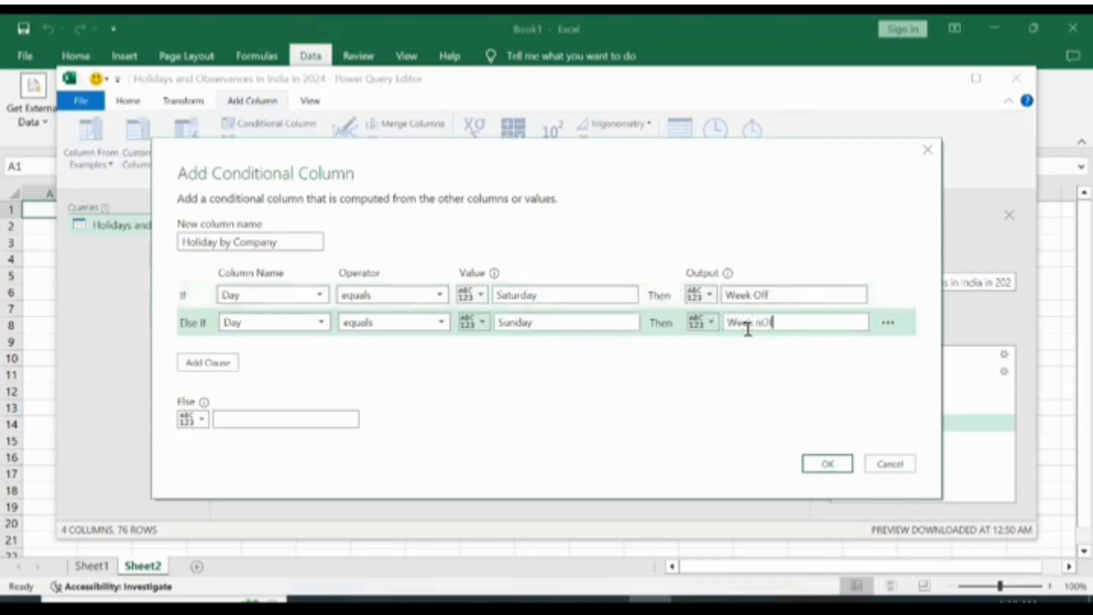
{"action": "left_click", "coordinate": [760, 323]}
{"action": "key", "text": "BackSpace"}
- Set the Else output to "Holiday" and create the conditional column
{"action": "left_click", "coordinate": [321, 420]}
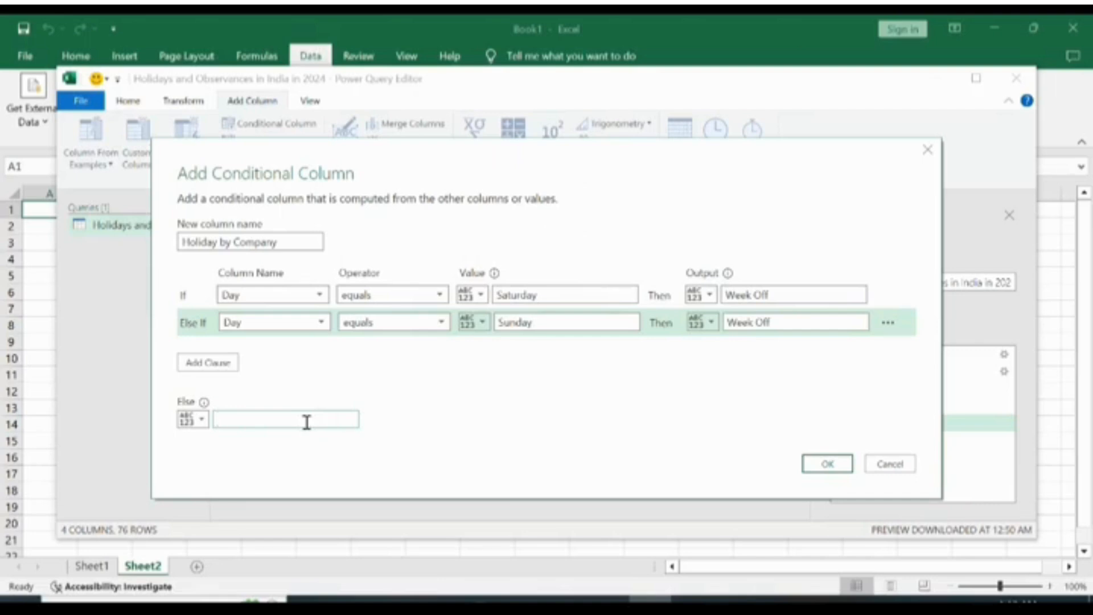
{"action": "type", "text": "Holiday"}
{"action": "left_click", "coordinate": [287, 243]}
{"action": "left_click", "coordinate": [830, 468]}
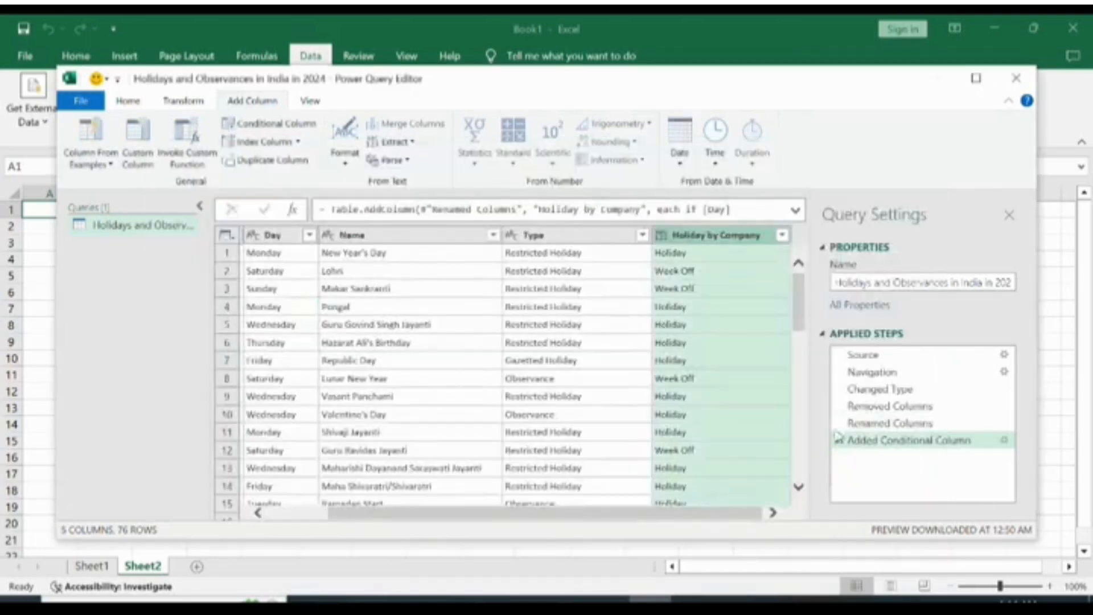
- Check the Holiday by Company values and move that column between Name and Type
{"action": "left_click", "coordinate": [730, 361]}
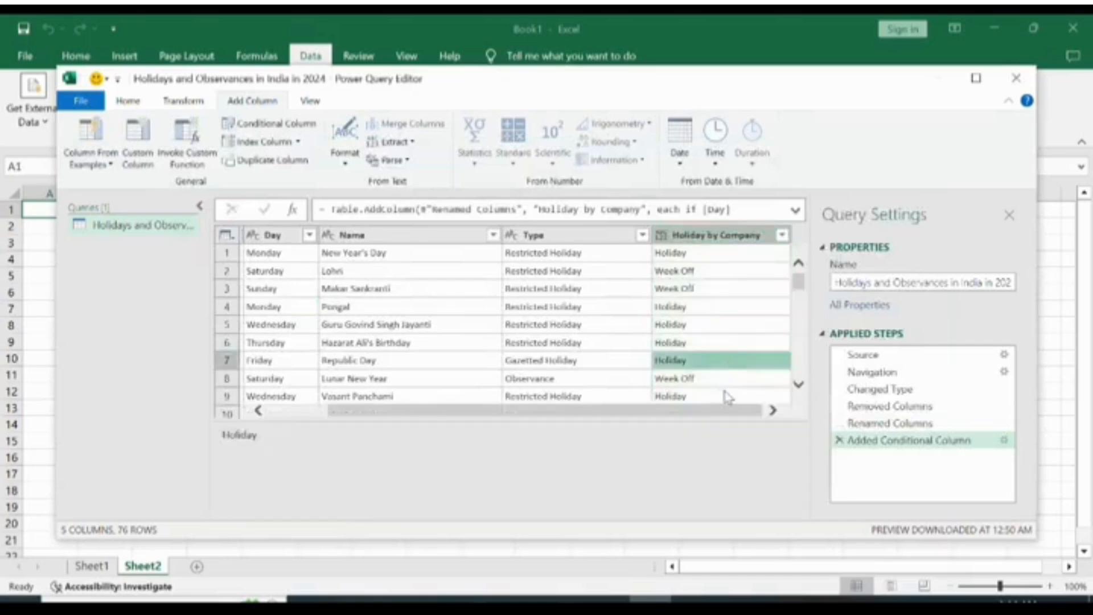
{"action": "scroll", "coordinate": [728, 397], "scroll_direction": "down", "scroll_amount": 1}
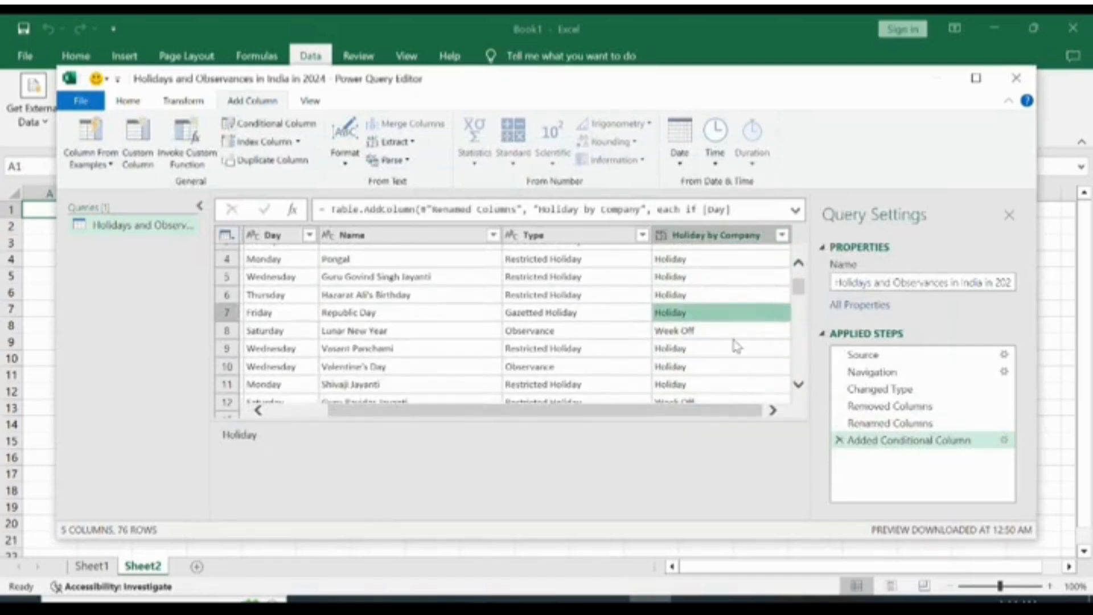
{"action": "scroll", "coordinate": [723, 351], "scroll_direction": "down", "scroll_amount": 3}
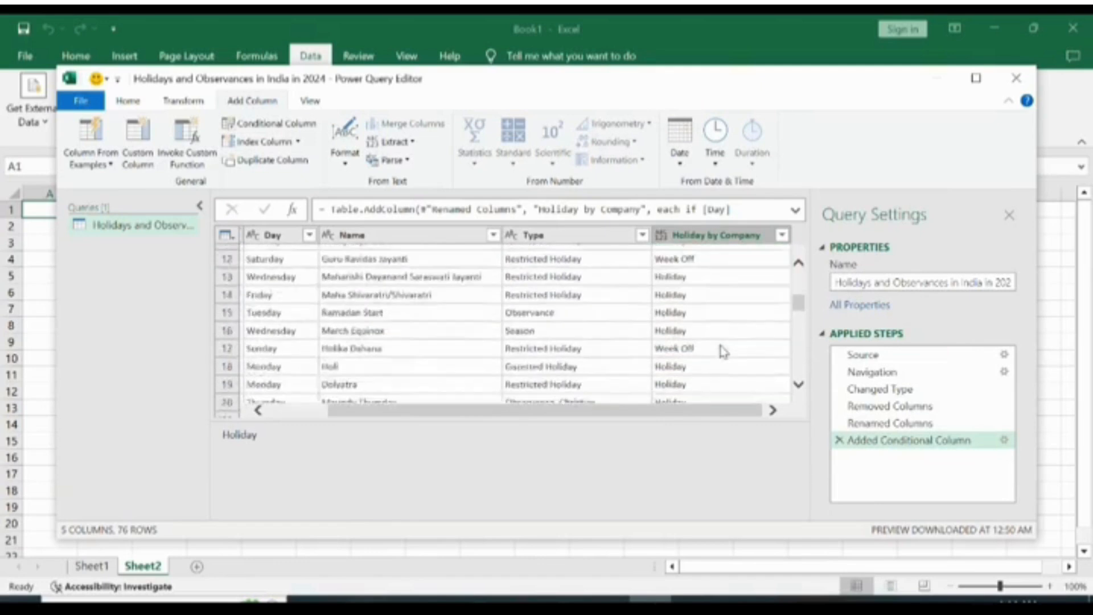
{"action": "scroll", "coordinate": [717, 363], "scroll_direction": "up", "scroll_amount": 4}
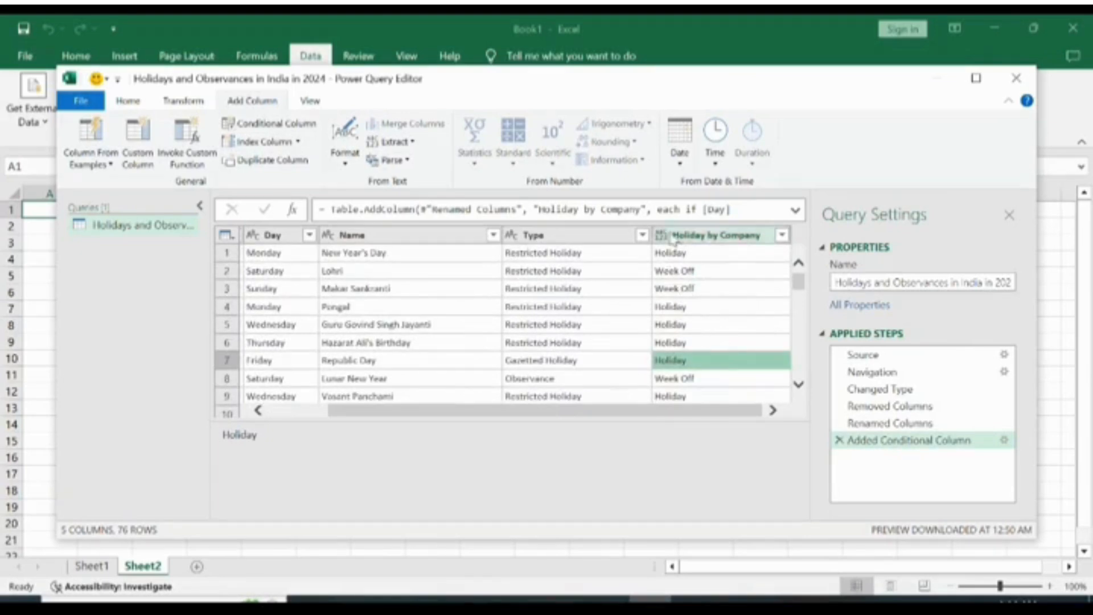
{"action": "left_click", "coordinate": [693, 240]}
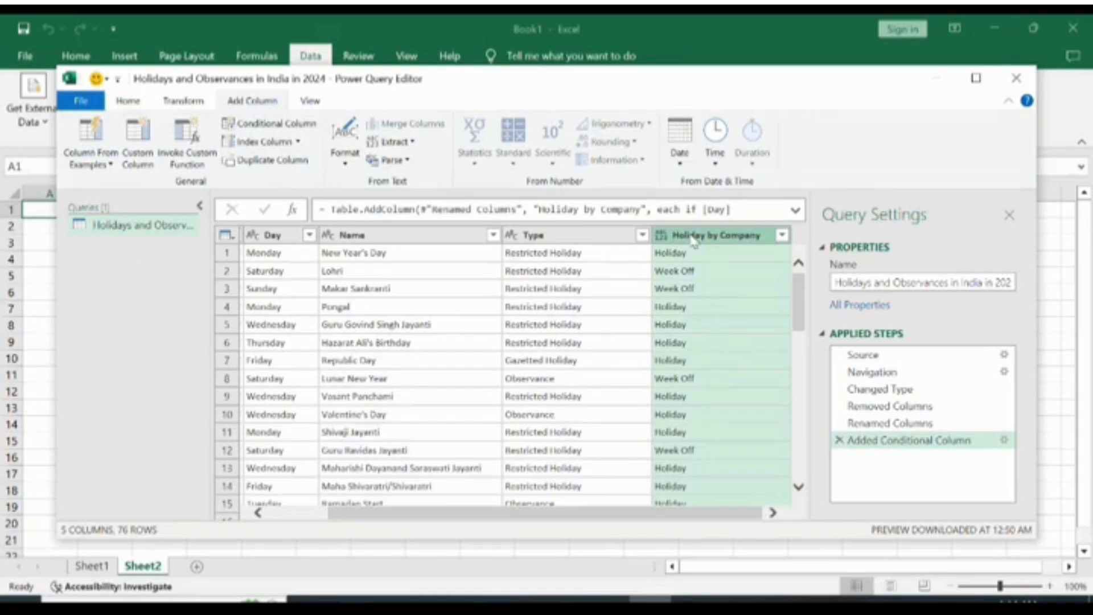
{"action": "left_click_drag", "start_coordinate": [696, 239], "coordinate": [515, 228]}
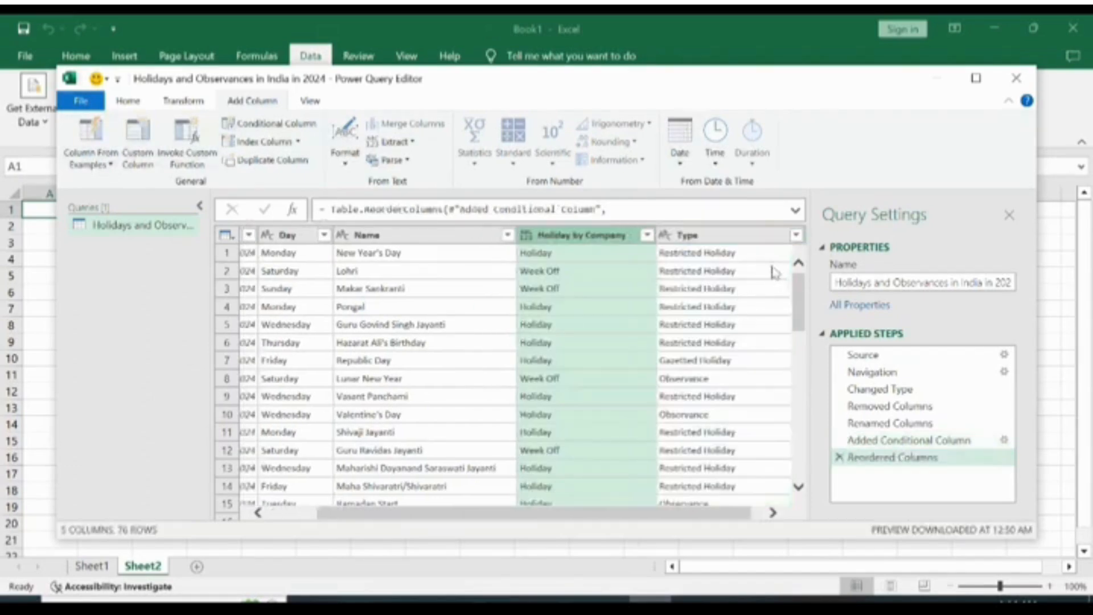
- Rename the Type column to "Type of Holiday"
{"action": "left_click", "coordinate": [737, 237]}
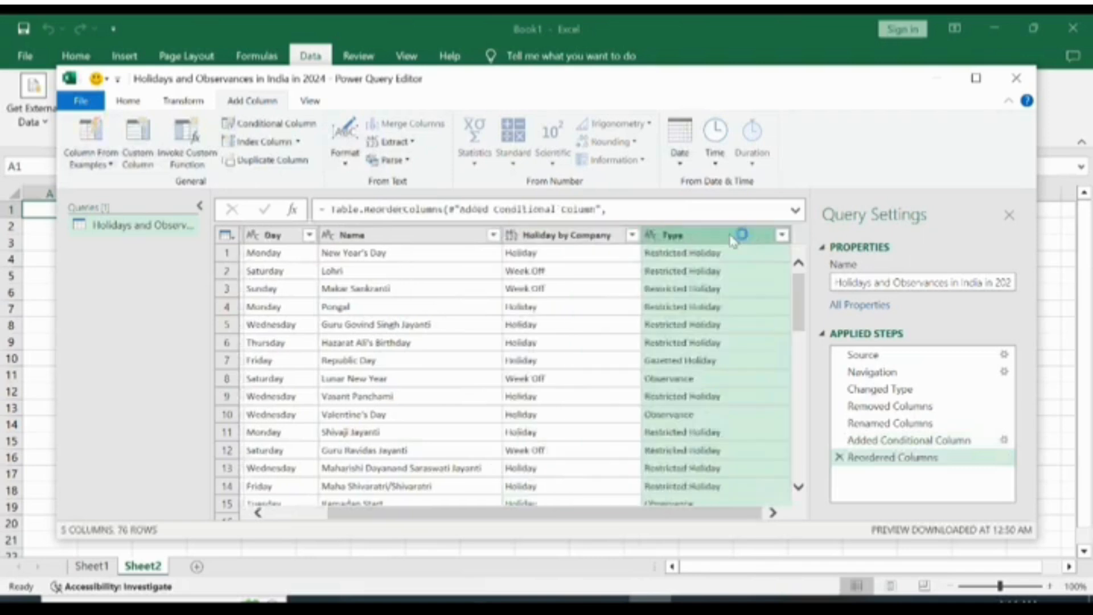
{"action": "double_click", "coordinate": [738, 235]}
{"action": "left_click", "coordinate": [731, 235]}
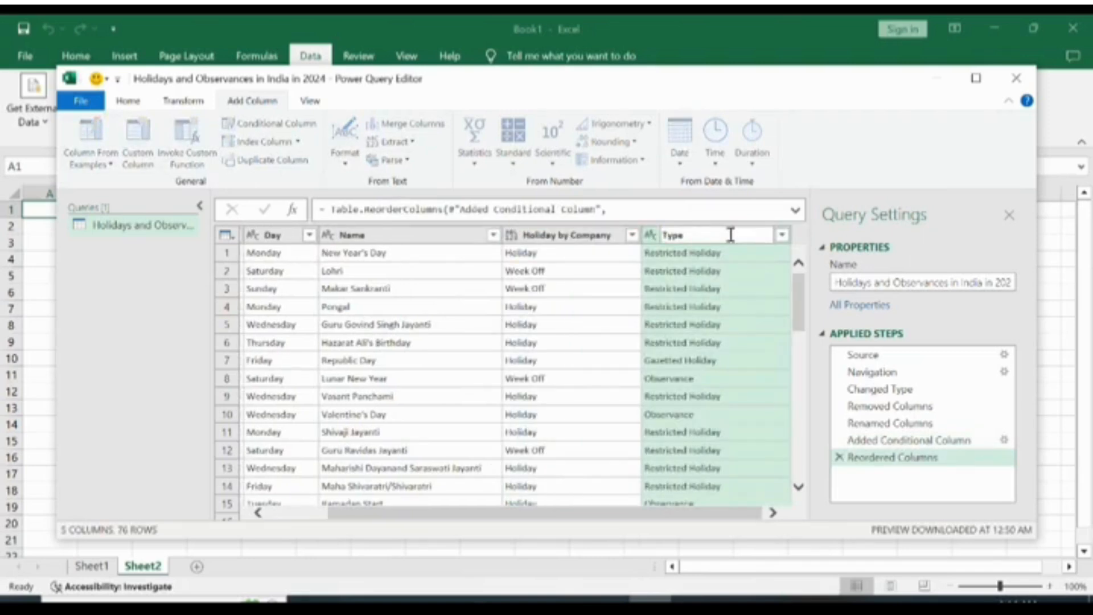
{"action": "left_click", "coordinate": [663, 234]}
{"action": "key", "text": "Right"}
{"action": "key", "text": "Right"}
{"action": "key", "text": "Right"}
{"action": "key", "text": "Right"}
{"action": "type", "text": "eg Holiday"}
{"action": "key", "text": "Return"}
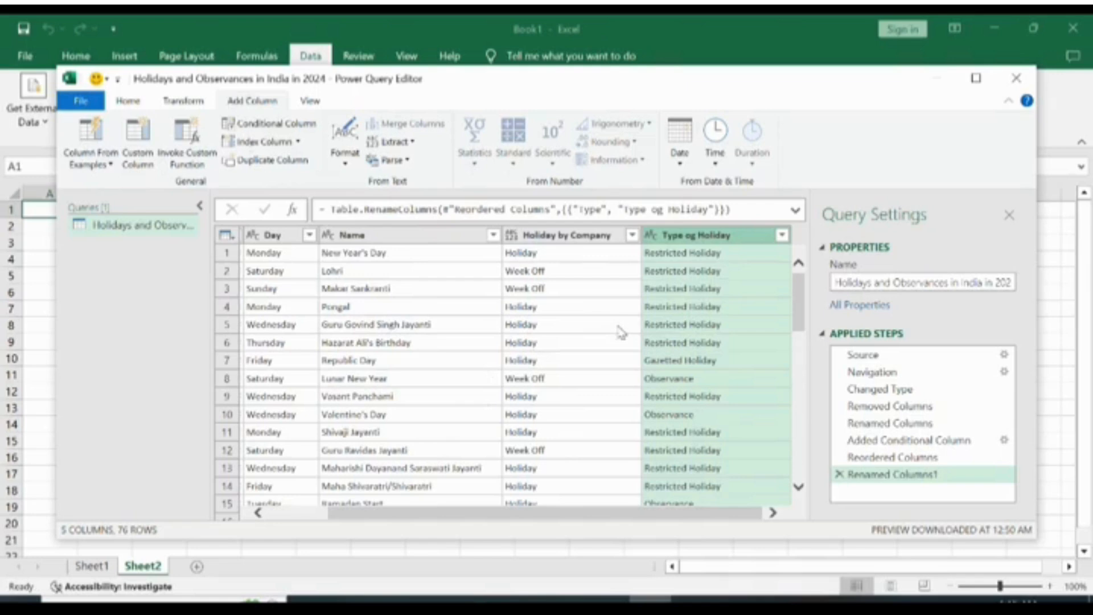
{"action": "double_click", "coordinate": [695, 236]}
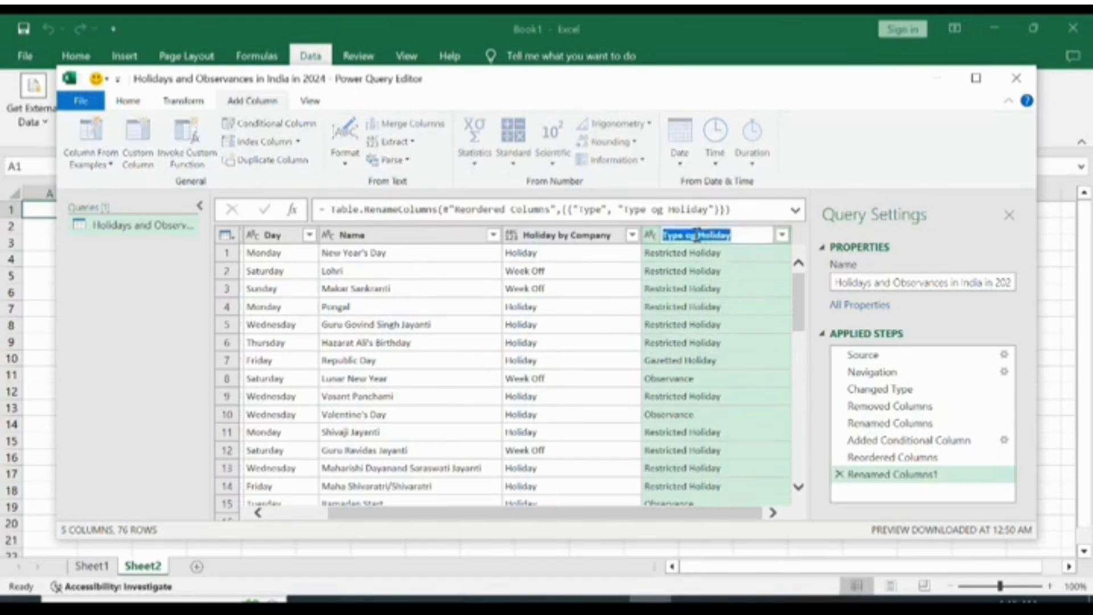
{"action": "left_click", "coordinate": [696, 235]}
{"action": "key", "text": "BackSpace"}
{"action": "type", "text": "f"}
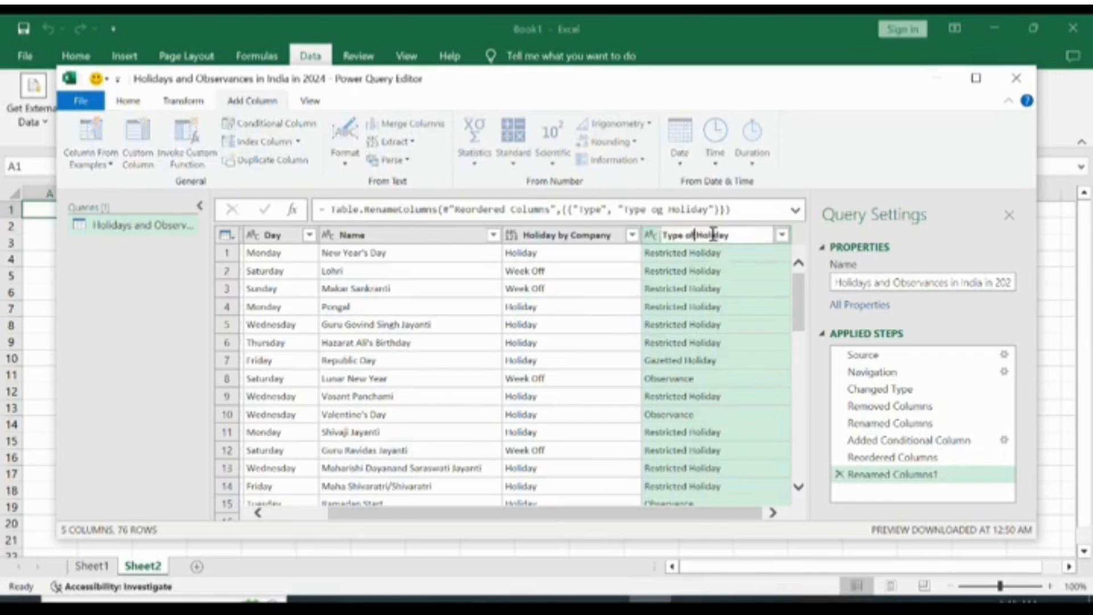
{"action": "key", "text": "Return"}
{"action": "left_click", "coordinate": [658, 308]}
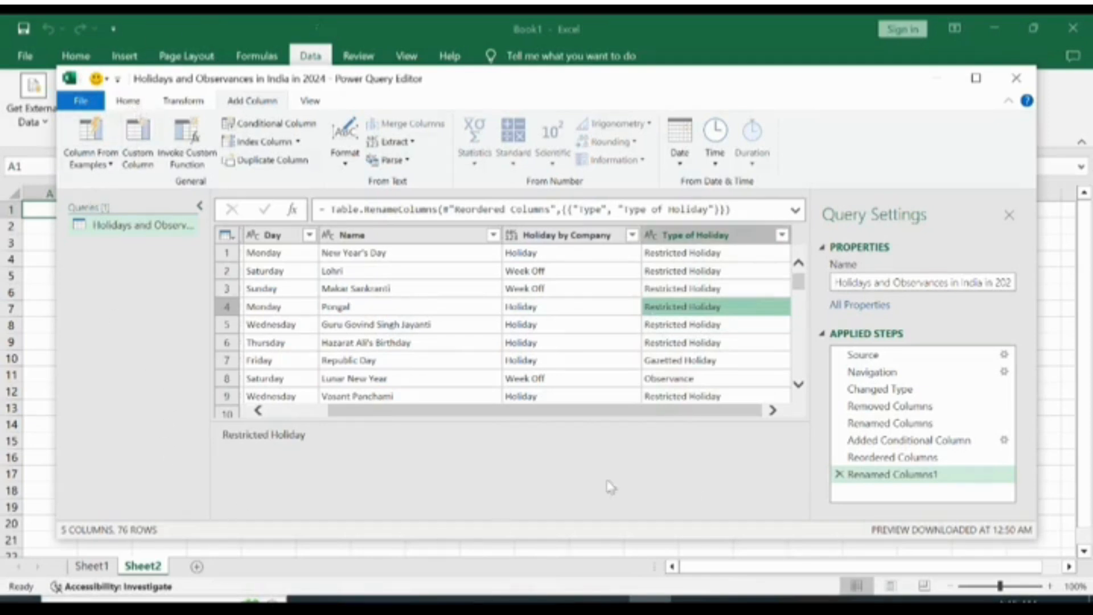
- Close the query editor and load the transformed holidays query as a table in a new worksheet
{"action": "left_click", "coordinate": [128, 103]}
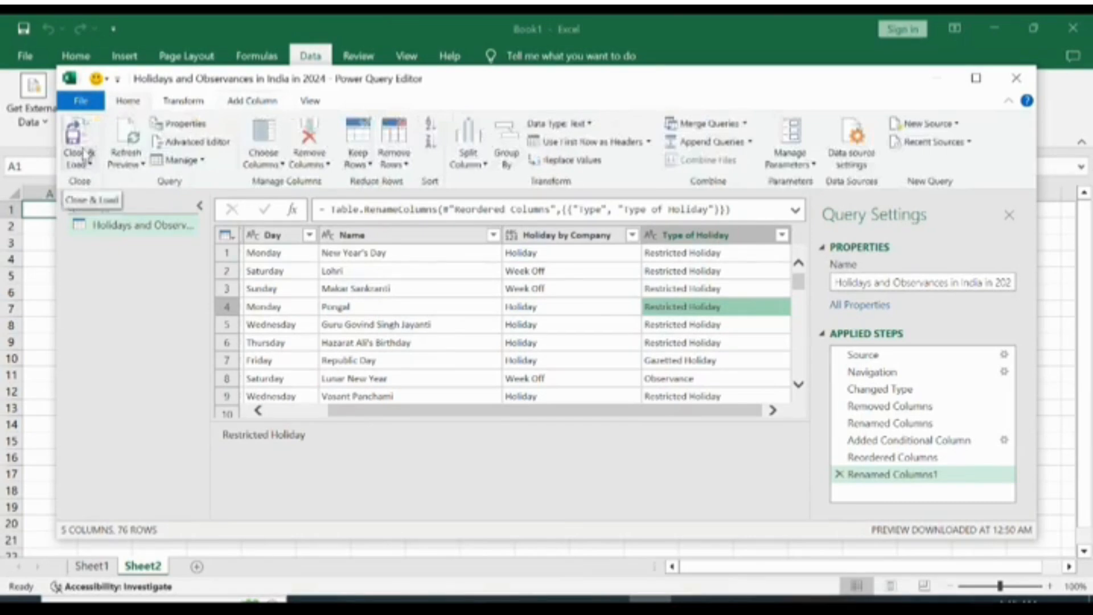
{"action": "left_click", "coordinate": [84, 151]}
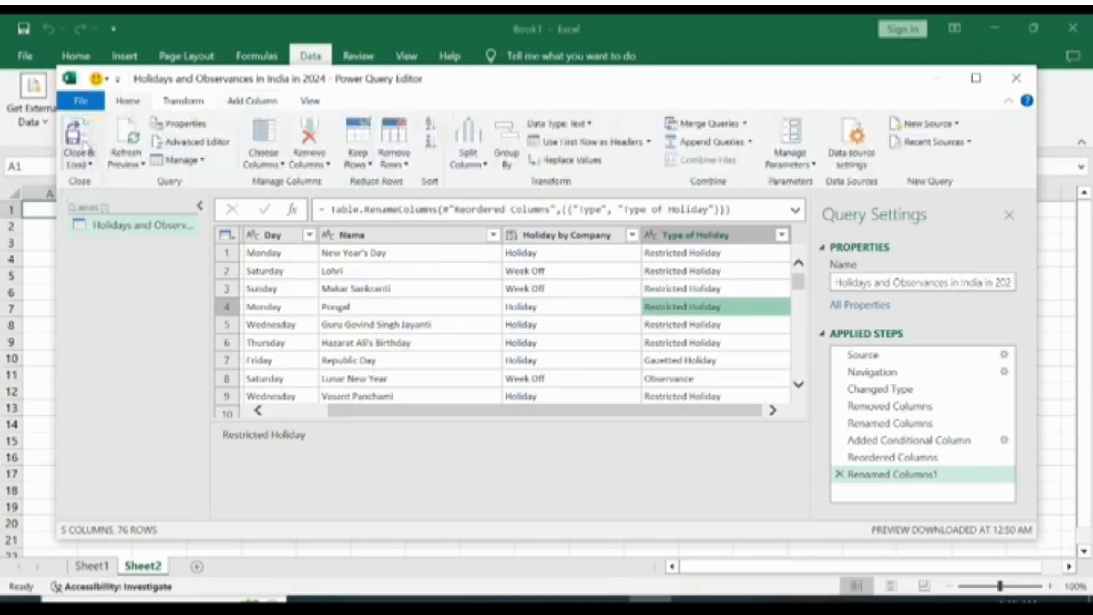
{"action": "left_click", "coordinate": [86, 164]}
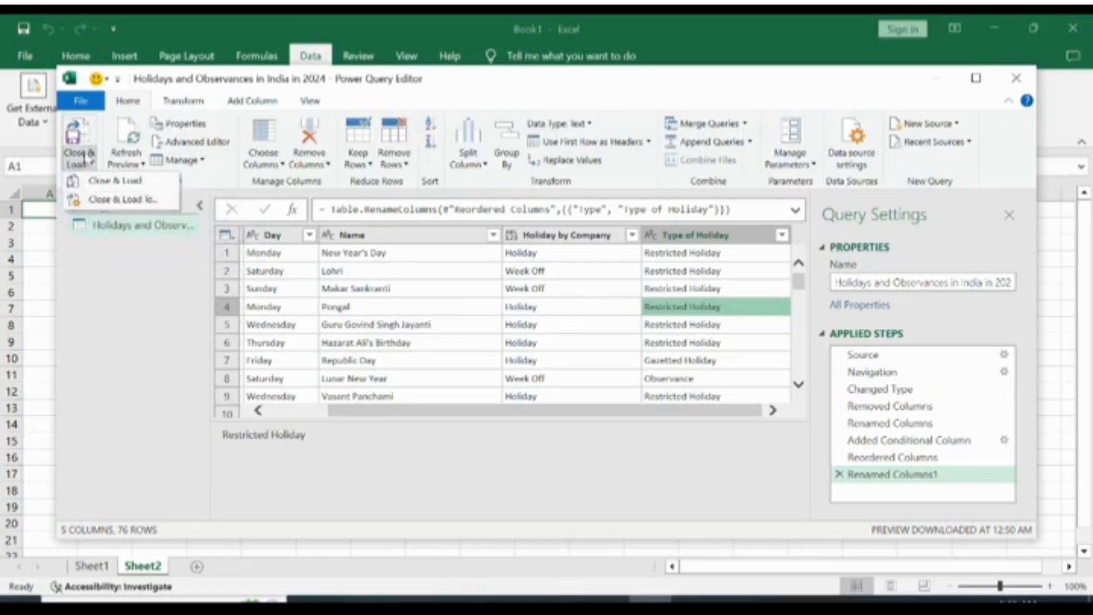
{"action": "left_click", "coordinate": [94, 189]}
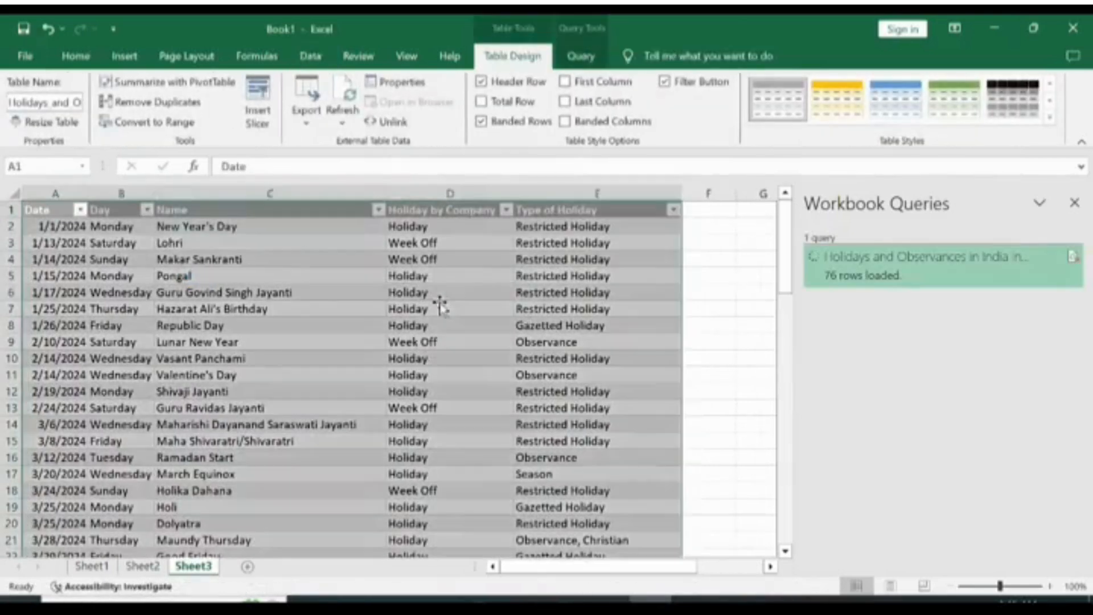
- Dismiss the workbook queries list and look through the loaded holidays table
{"action": "left_click", "coordinate": [614, 376]}
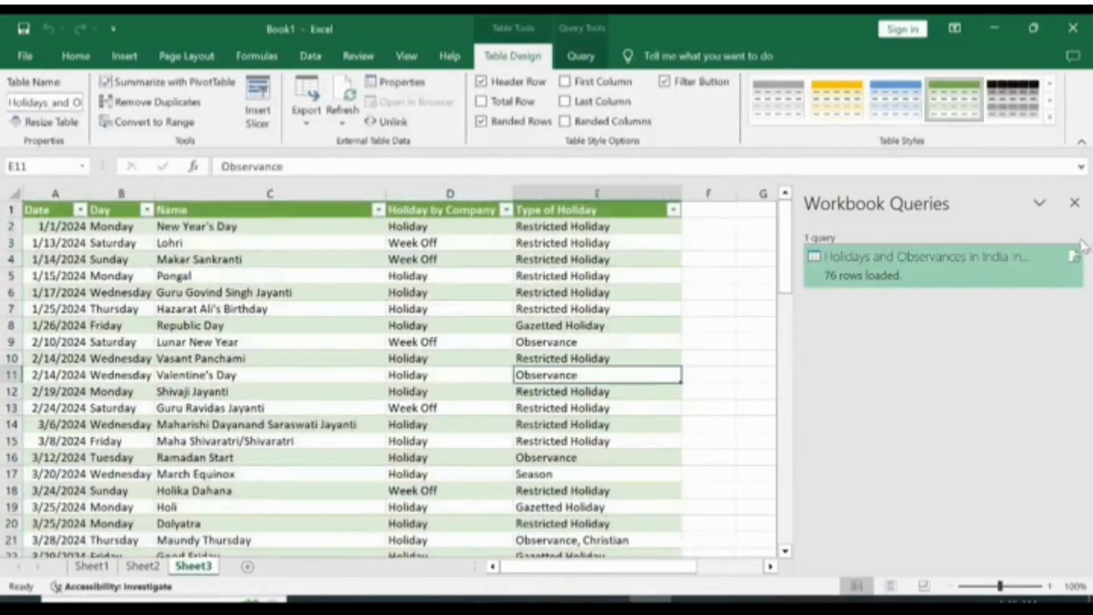
{"action": "left_click", "coordinate": [1073, 205]}
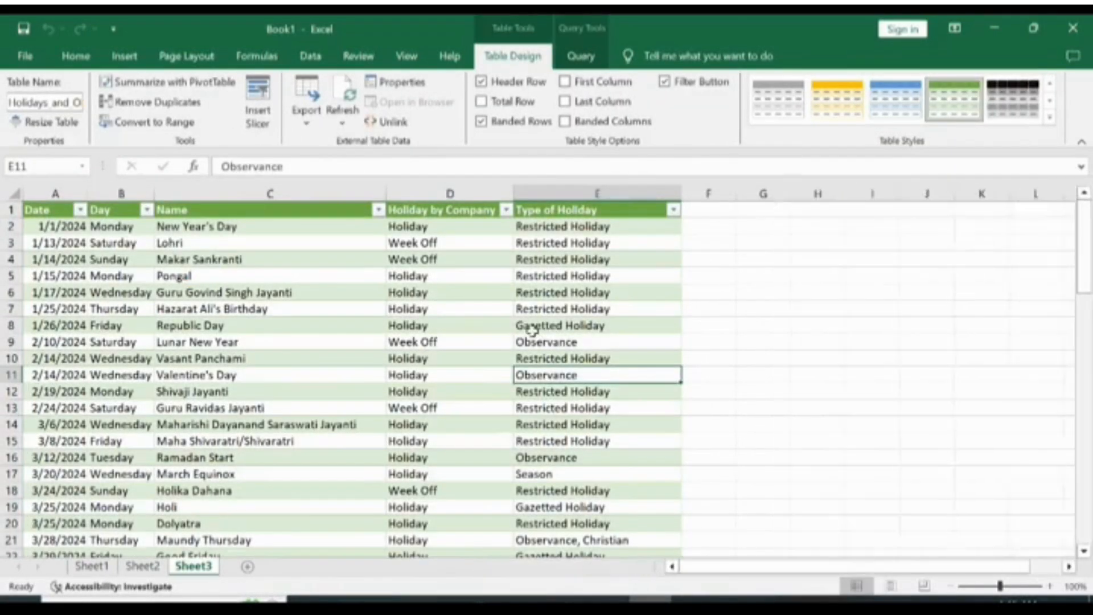
{"action": "left_click", "coordinate": [531, 329]}
{"action": "scroll", "coordinate": [320, 368], "scroll_direction": "down", "scroll_amount": 4}
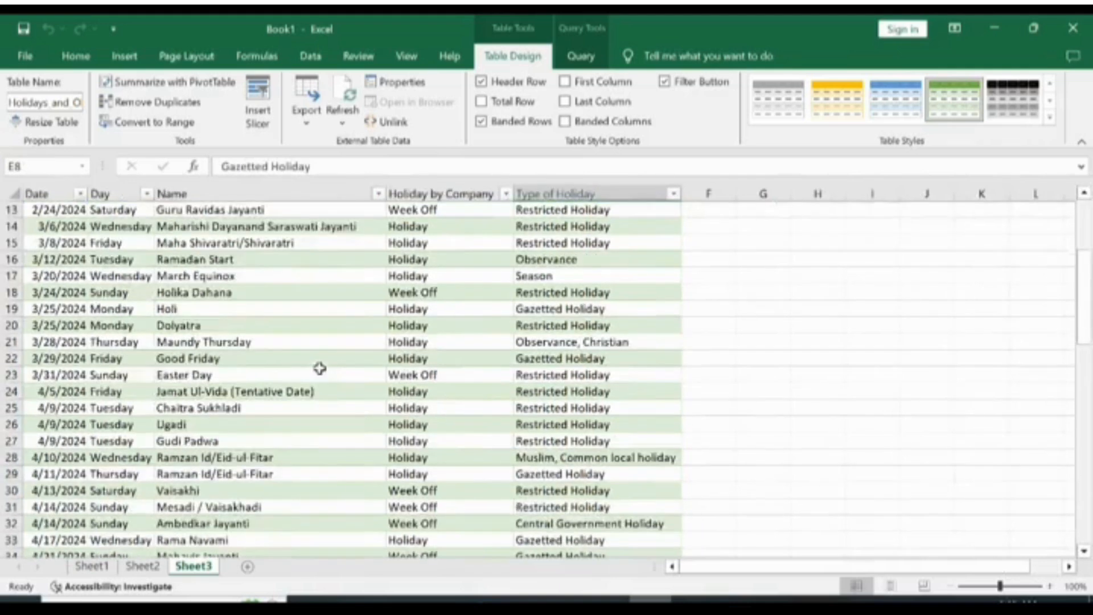
{"action": "scroll", "coordinate": [320, 368], "scroll_direction": "up", "scroll_amount": 4}
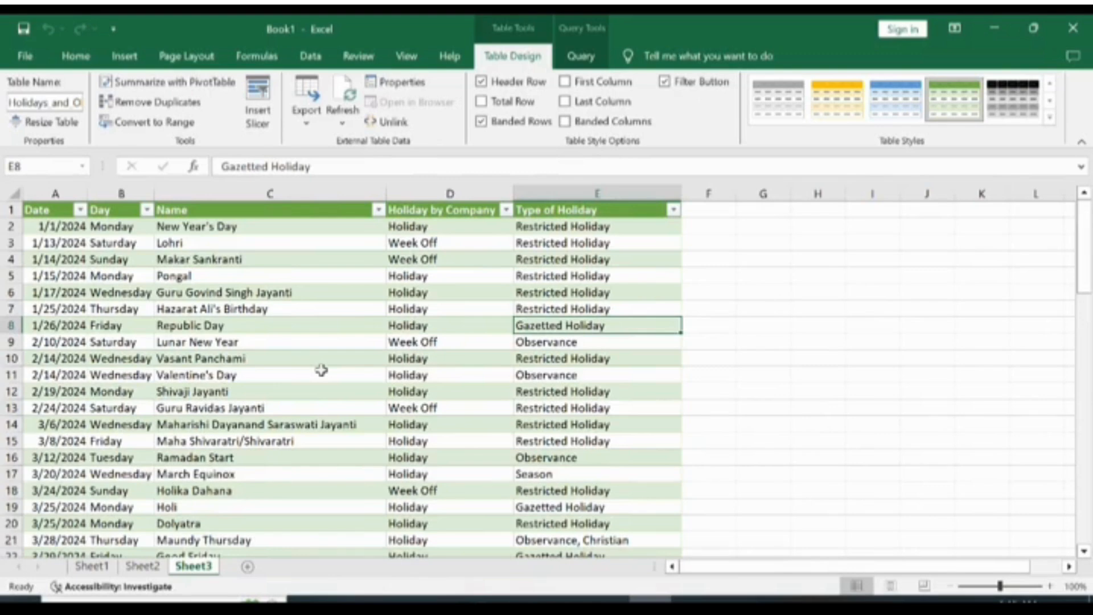
{"action": "left_click", "coordinate": [237, 279]}
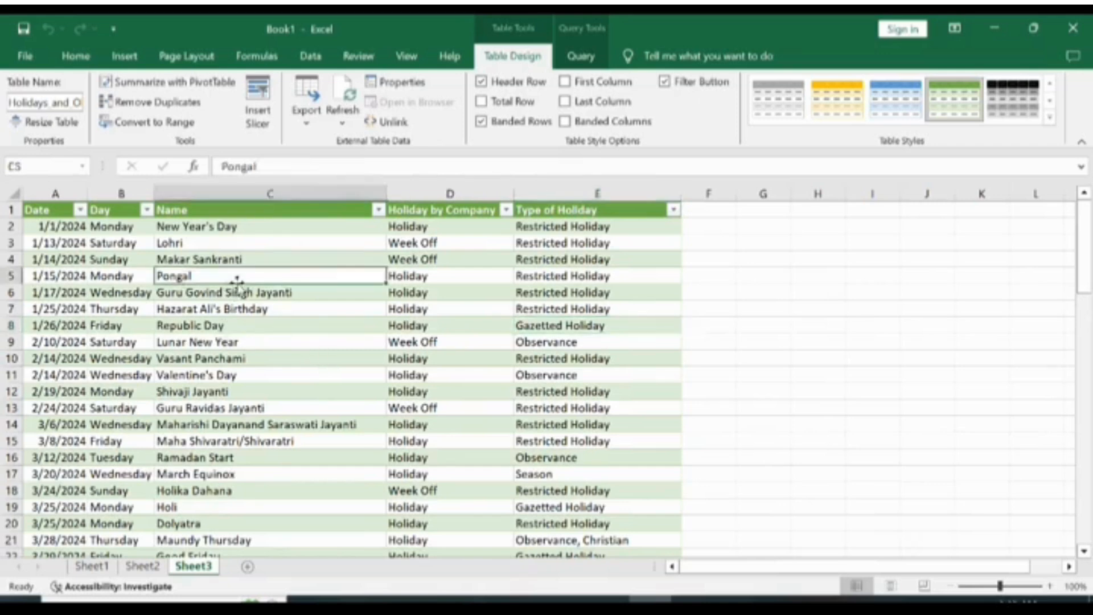